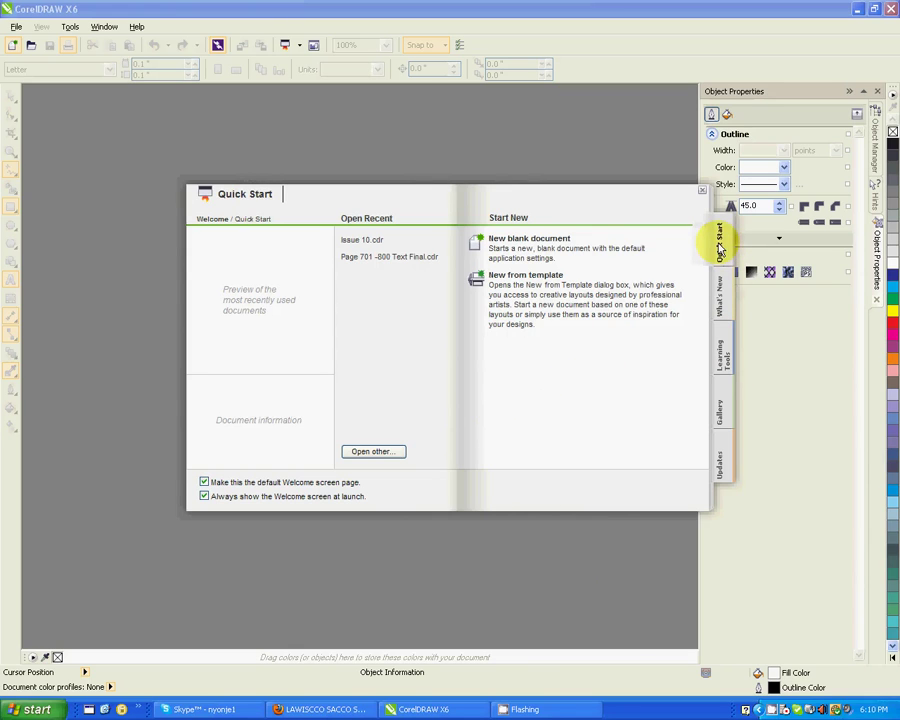
Browse the welcome screen's What's New, Learning Tools, Gallery and Updates pages, then return to Quick Start
left_click(718, 300)
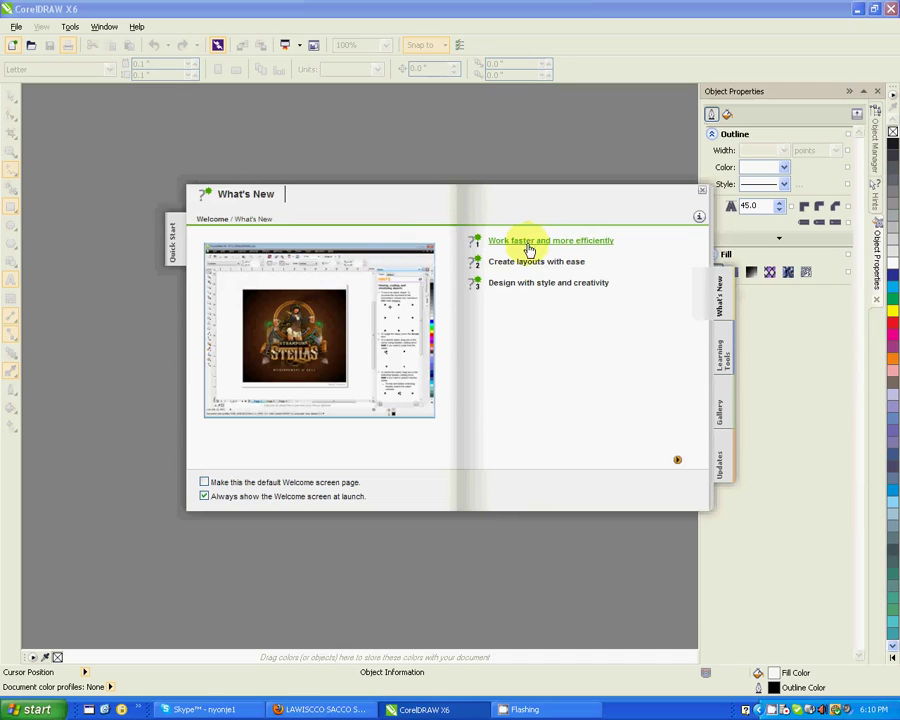
left_click(723, 358)
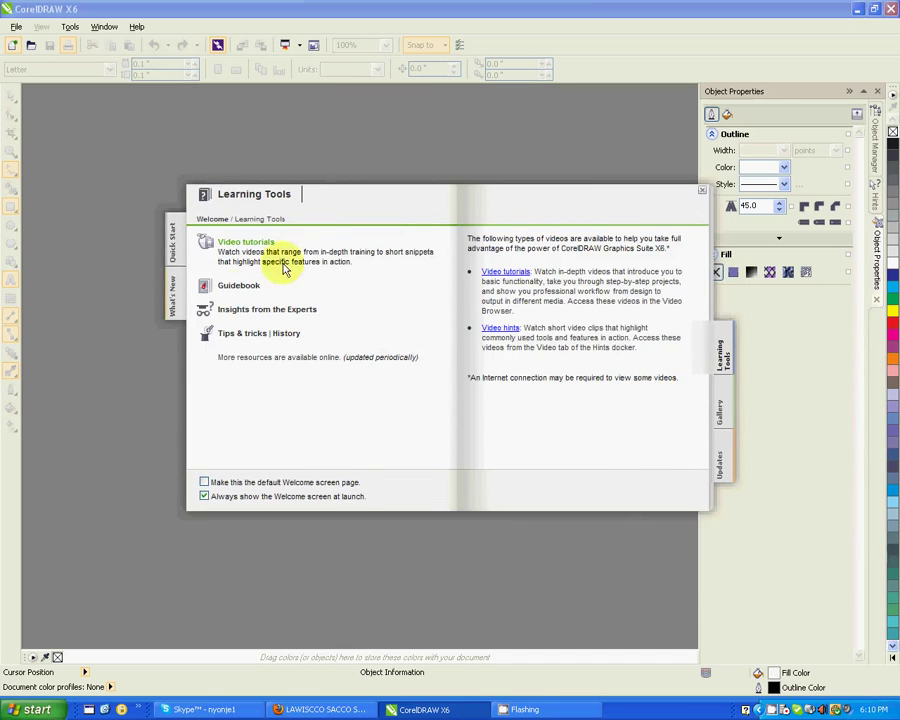
left_click(719, 412)
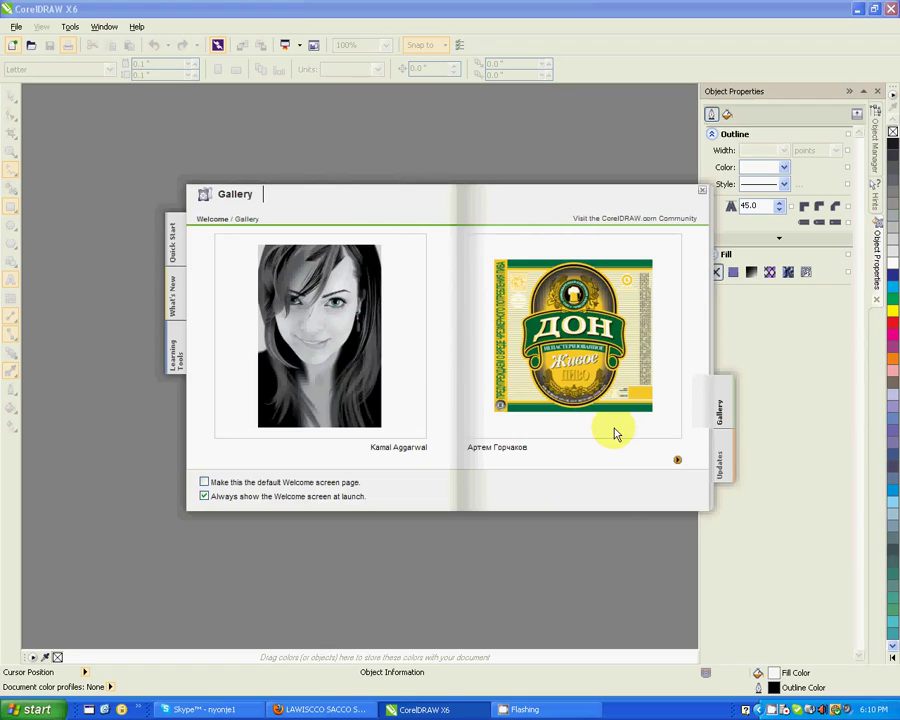
left_click(716, 460)
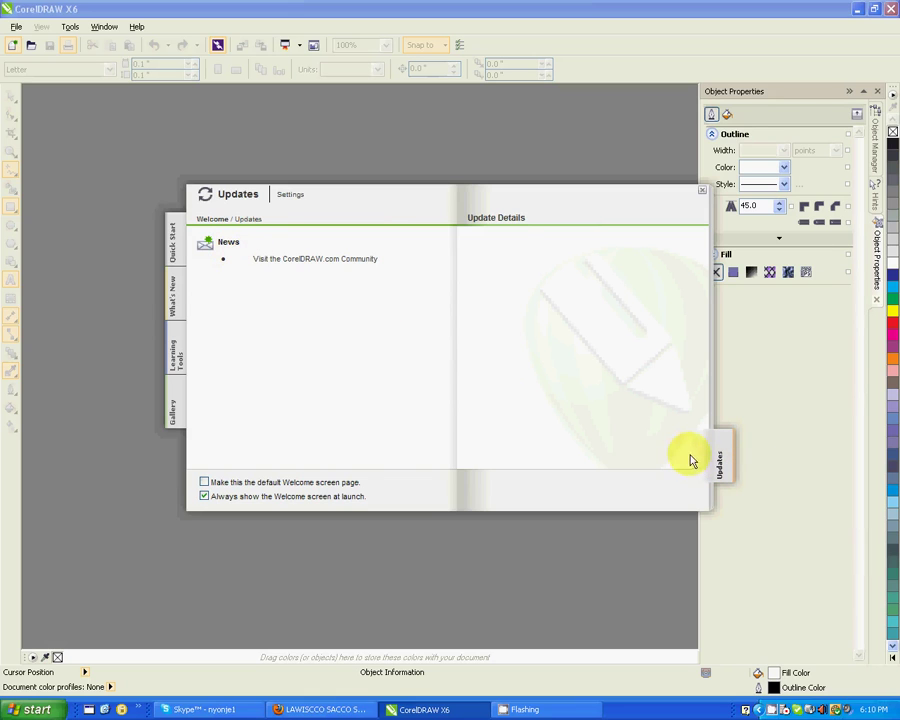
left_click(170, 258)
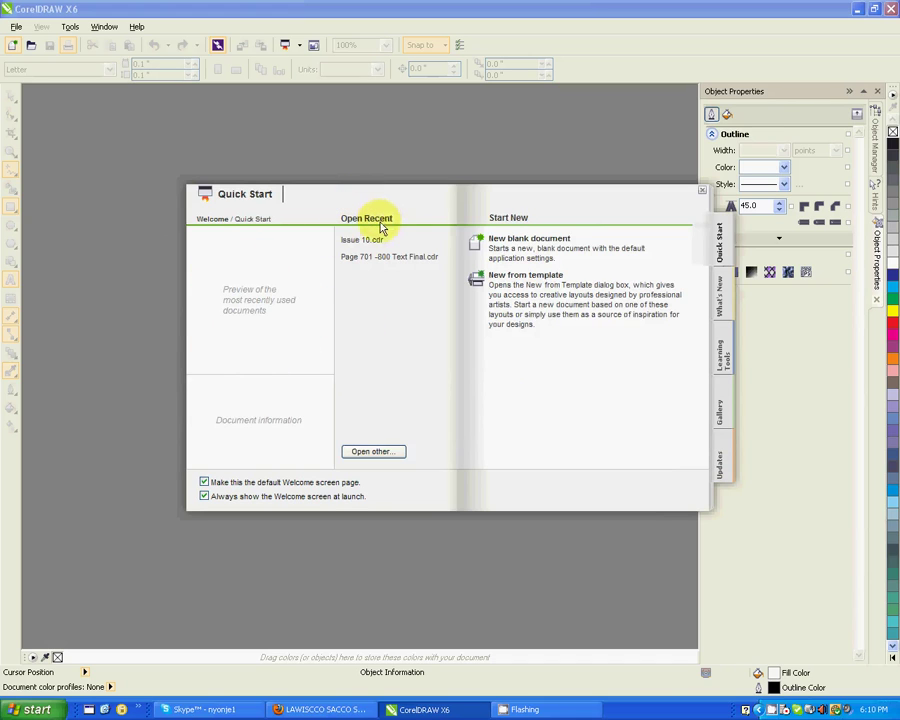
Start a new blank document named Tutorial with the Custom preset destination
mouse_move(366, 241)
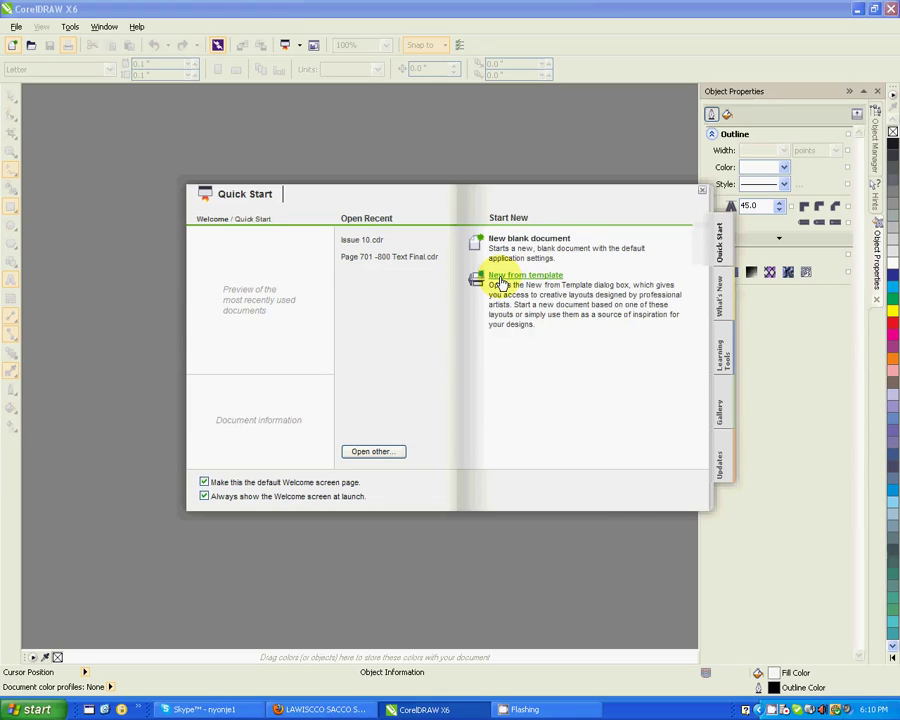
left_click(503, 240)
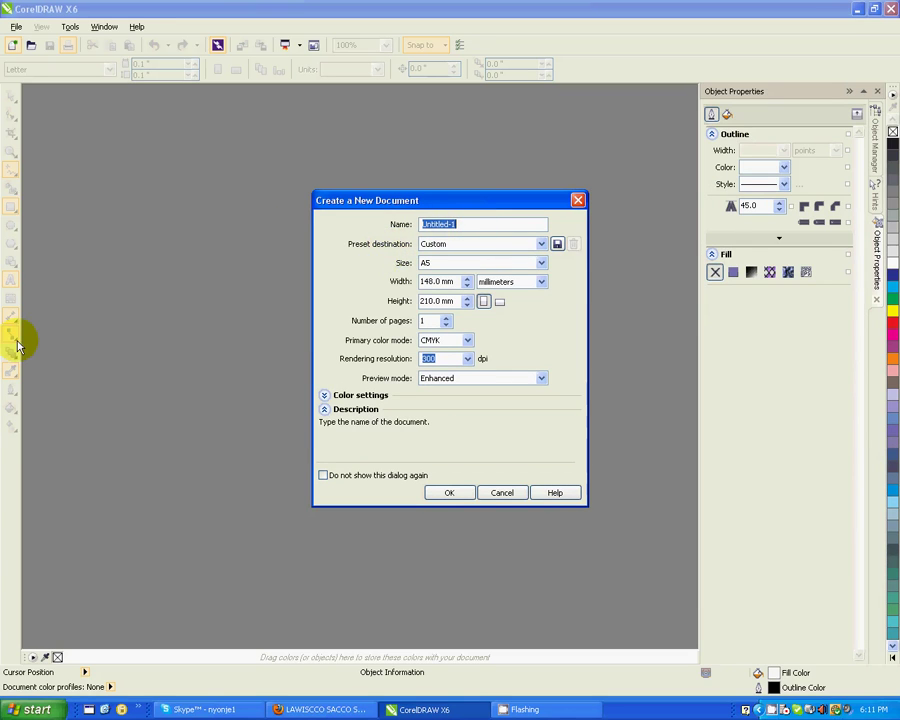
type("Tutorial")
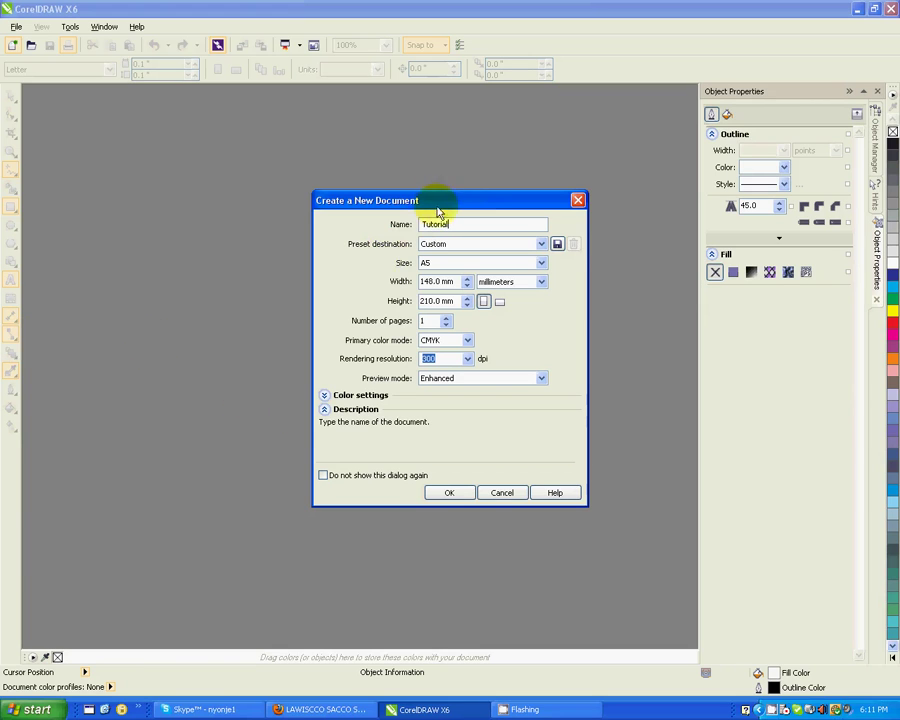
left_click(447, 247)
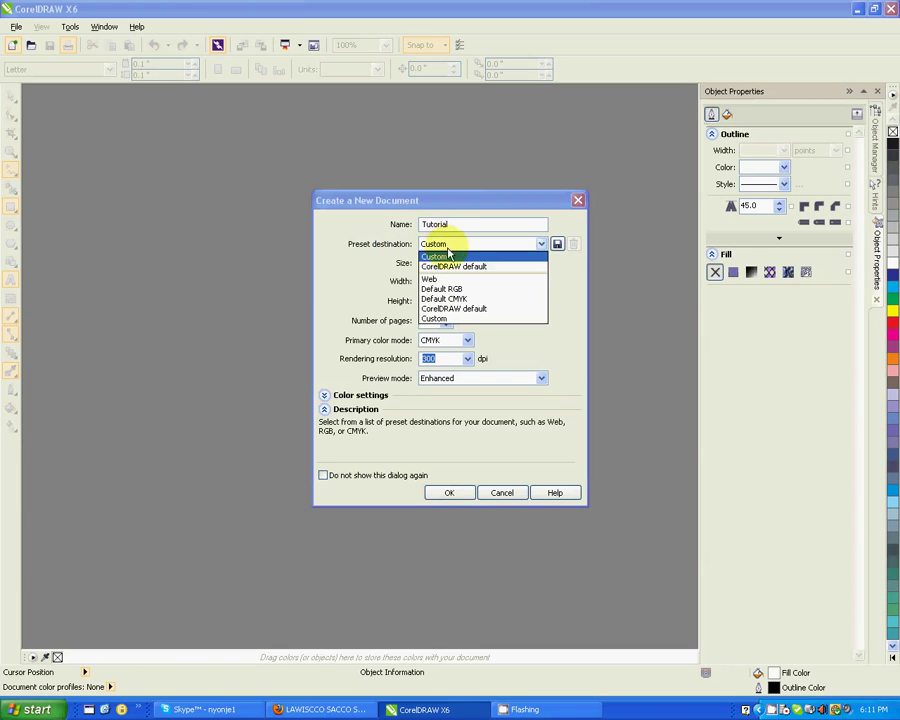
left_click(441, 258)
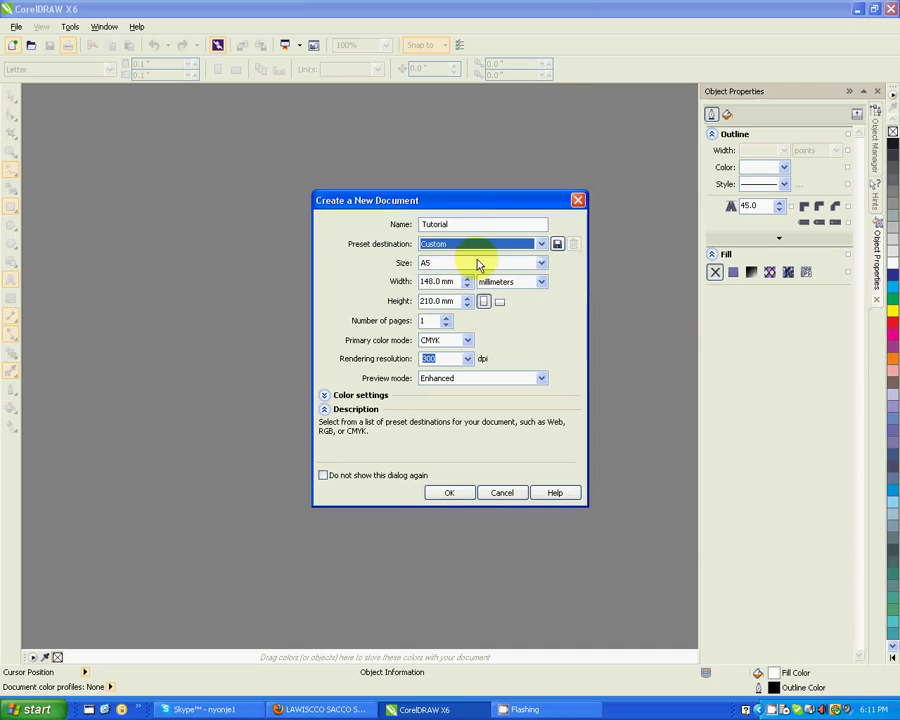
Set the page size to A4, units to centimeters, and pages to 1
left_click(522, 263)
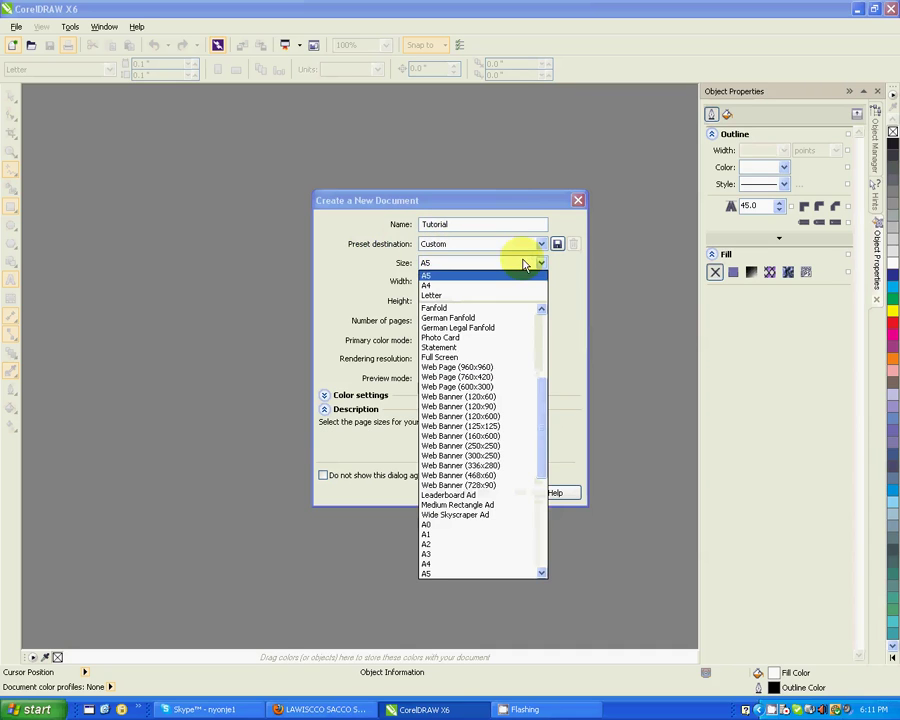
left_click(428, 285)
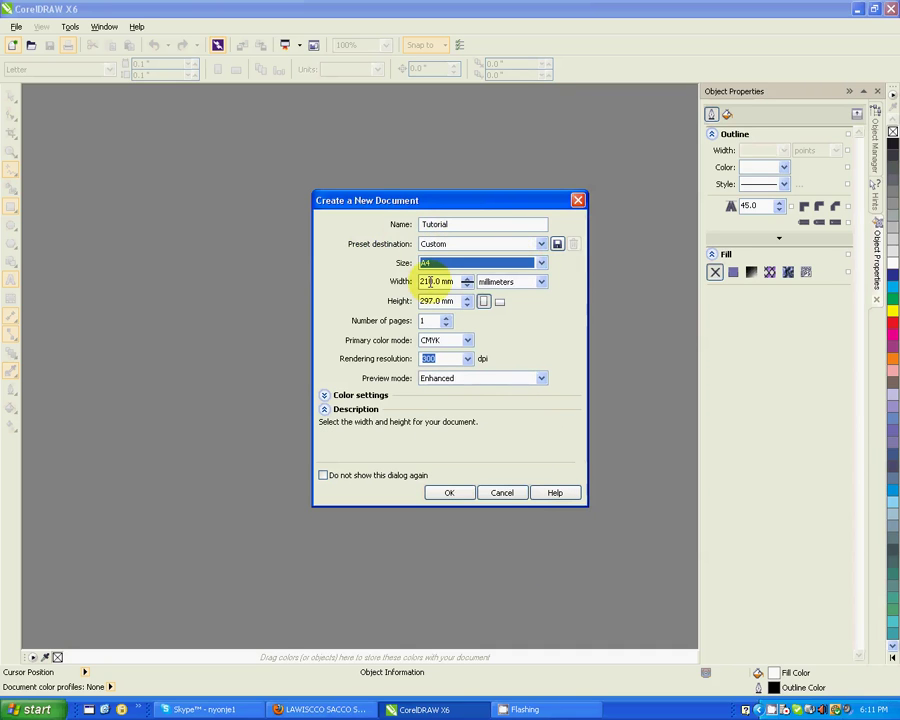
left_click(540, 282)
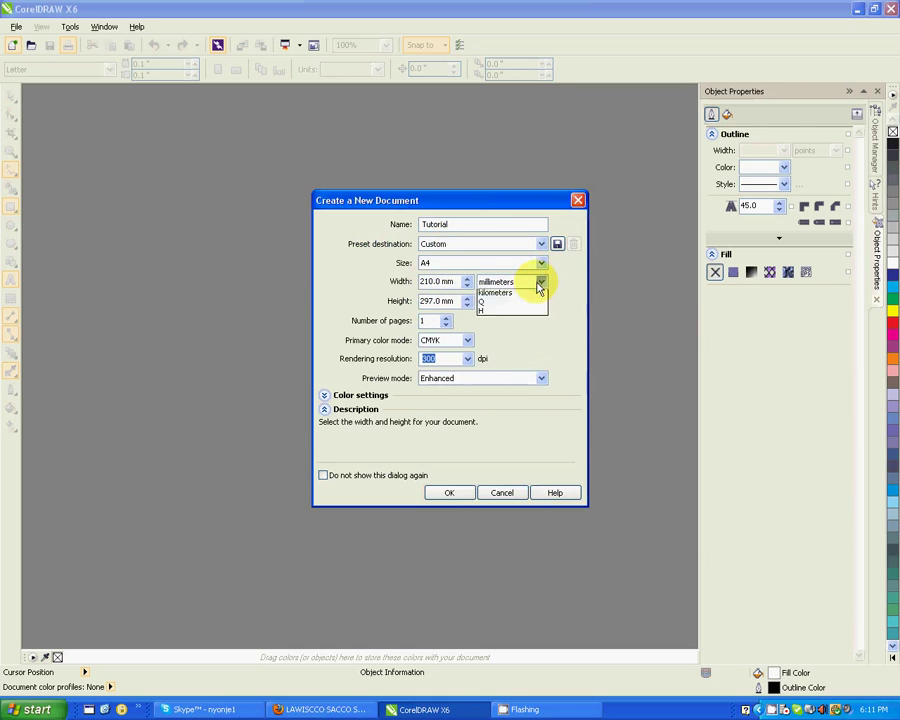
left_click(508, 385)
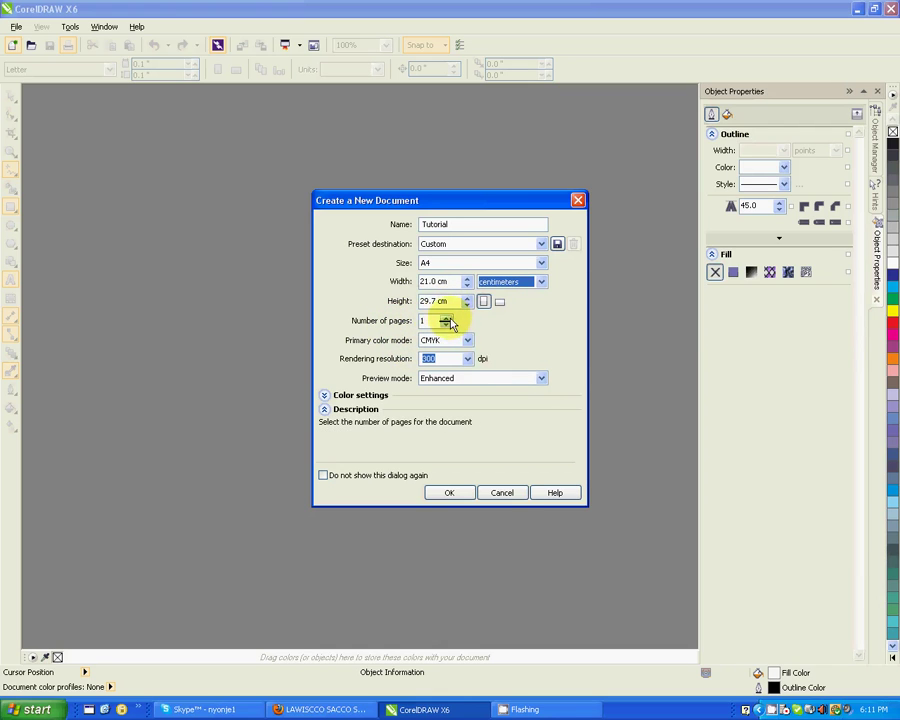
left_click(446, 317)
left_click(446, 324)
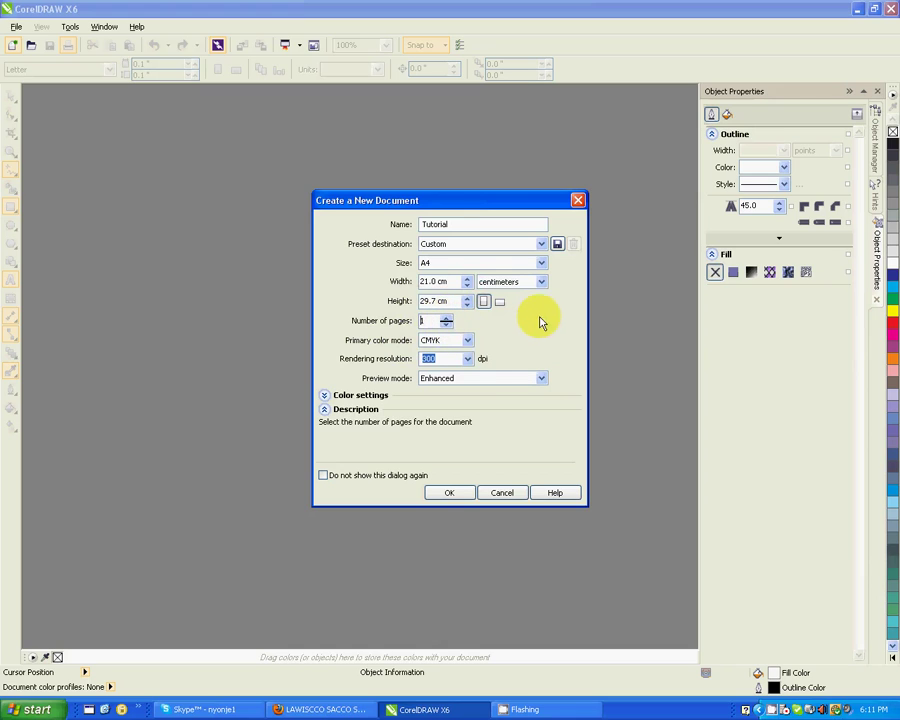
Try RGB, then set the primary colour mode back to CMYK and create the Tutorial document
left_click(467, 341)
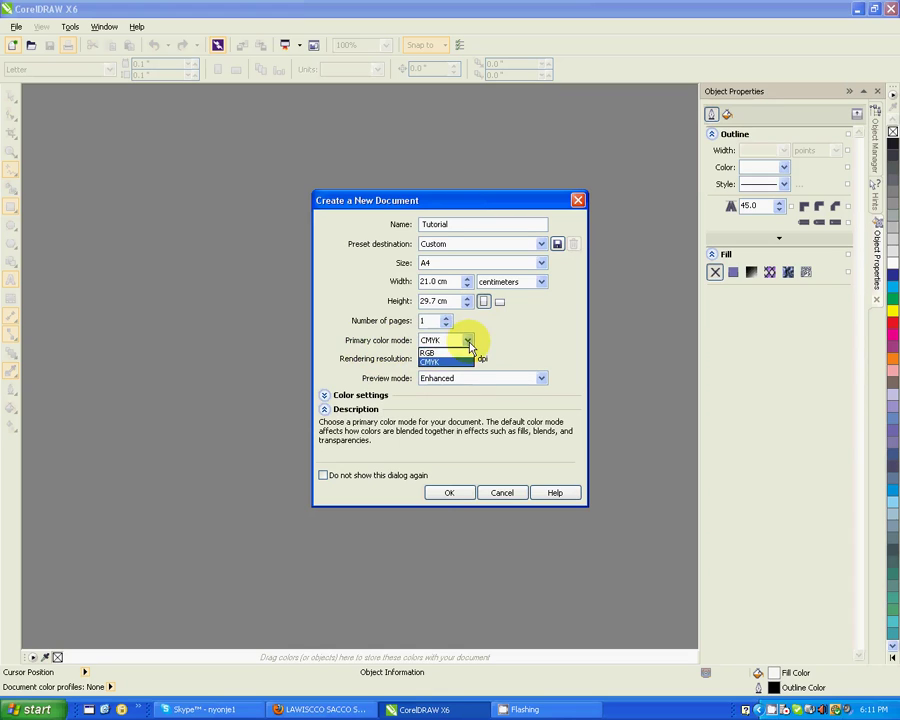
left_click(434, 358)
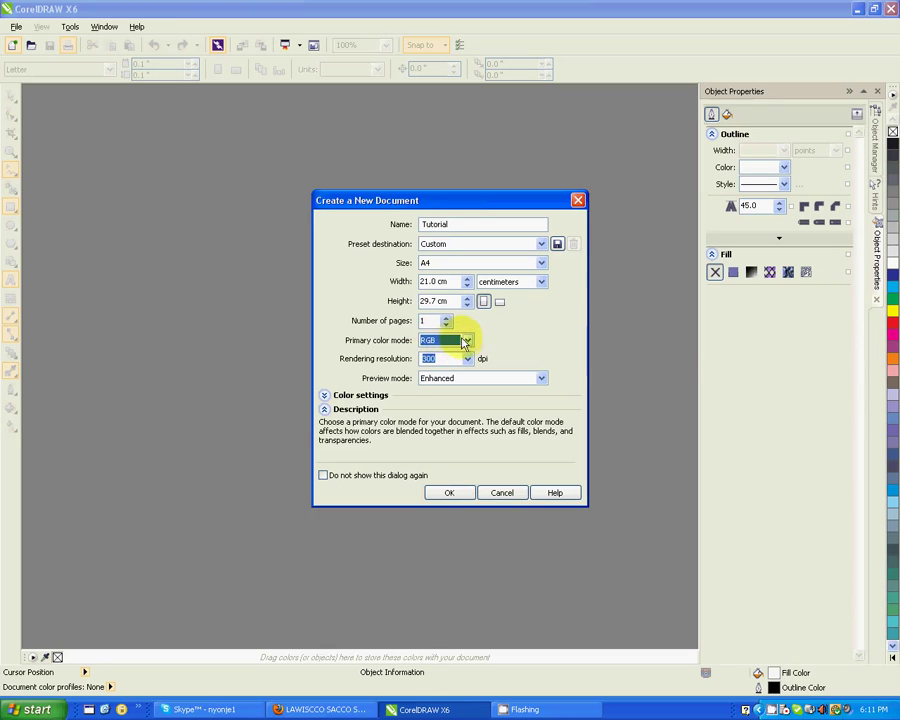
left_click(442, 341)
left_click(436, 361)
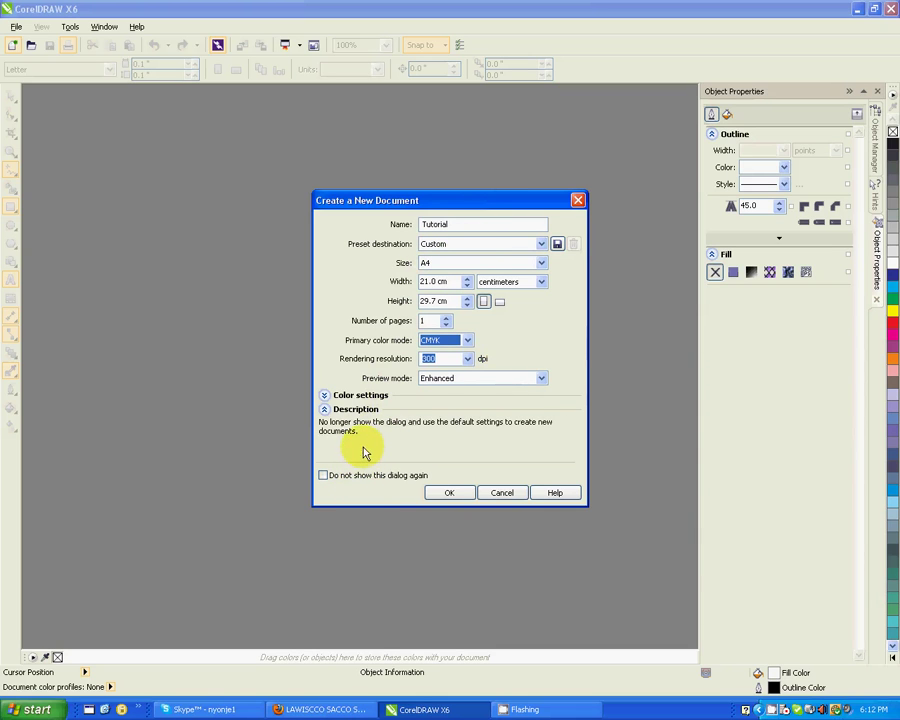
left_click(447, 493)
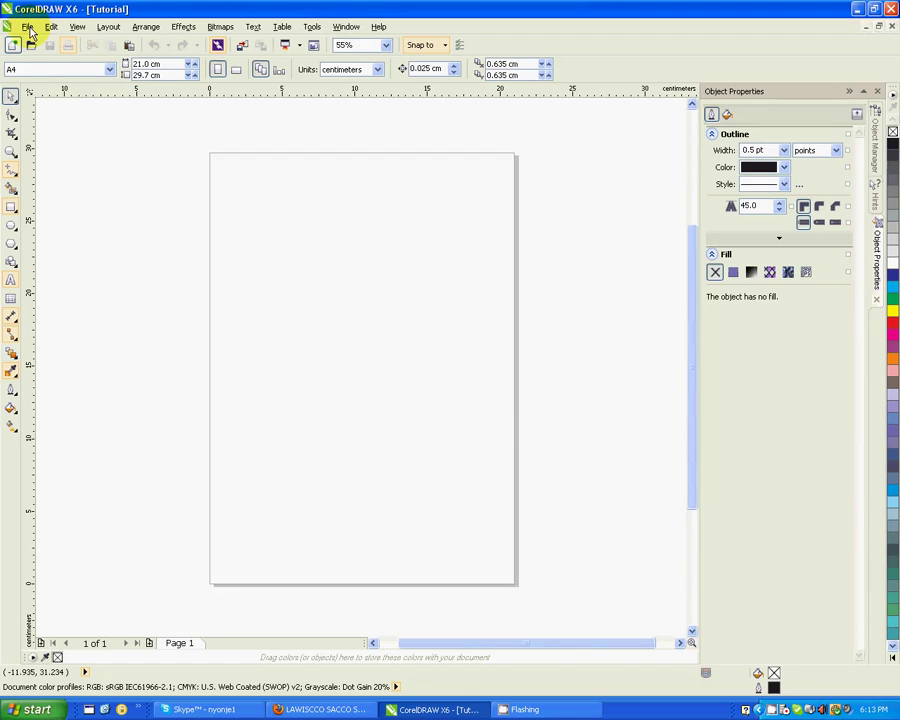
Look over the File menu's Open Recent, Save As Template and Acquire Image options
left_click(27, 28)
left_click(25, 29)
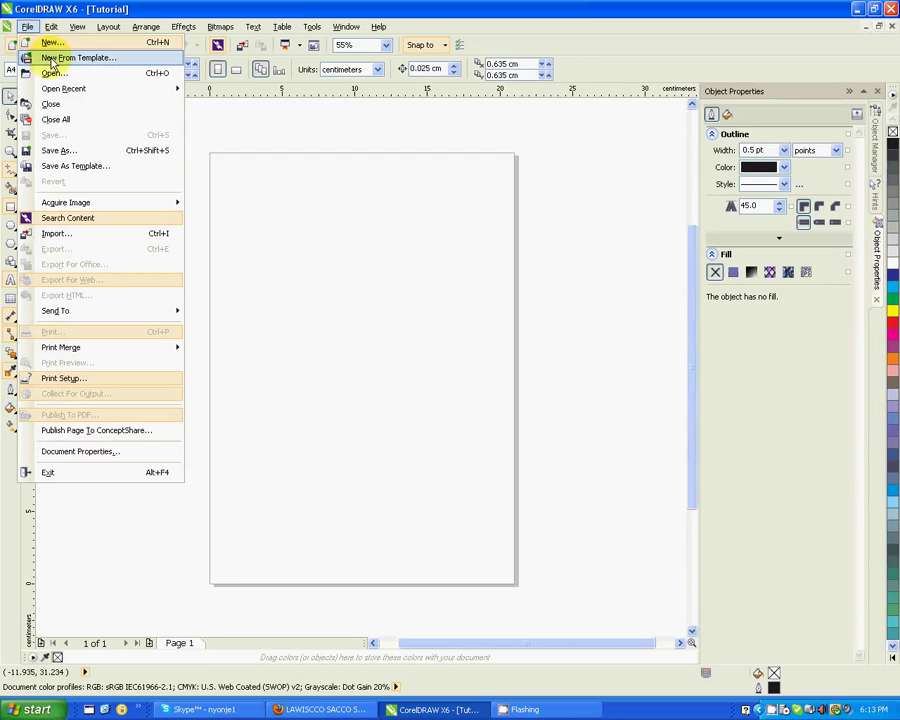
mouse_move(59, 90)
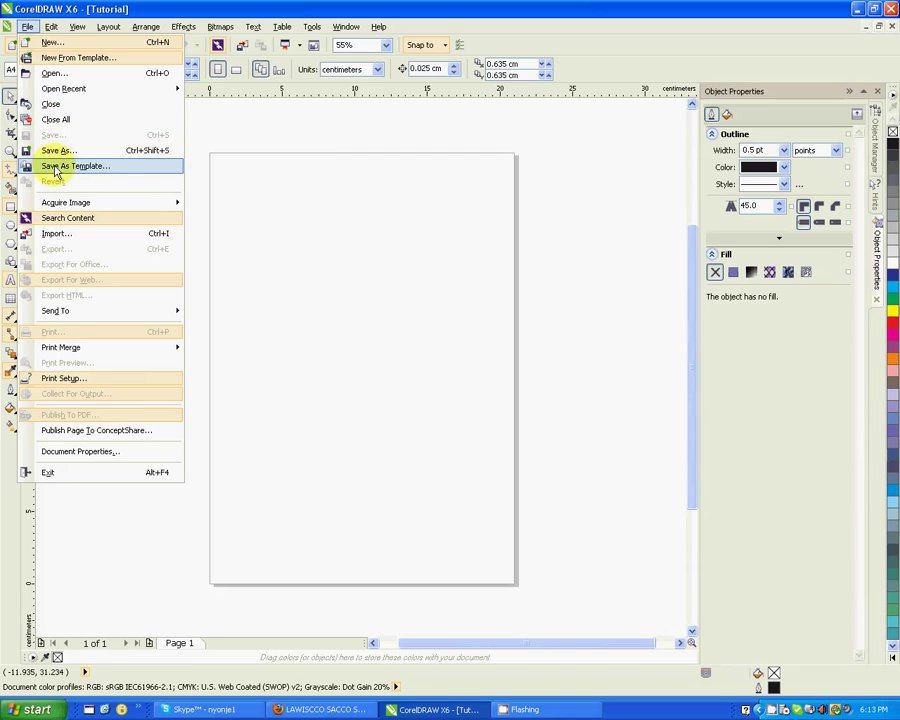
mouse_move(65, 207)
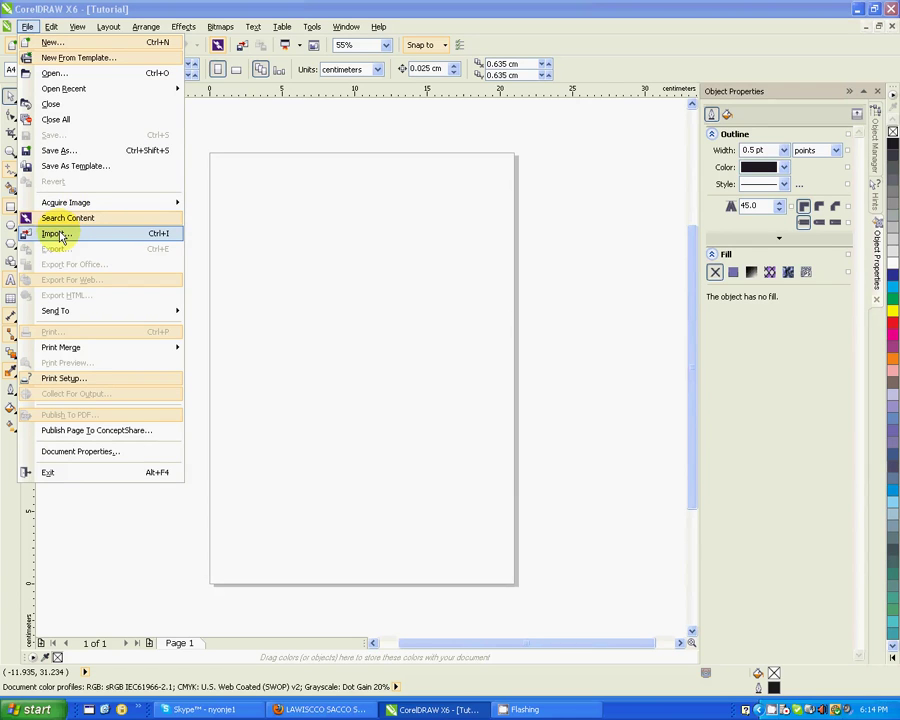
Preview the 15-18, 5-7 and 12-14 scans in the Import dialog's Scans folder
left_click(55, 234)
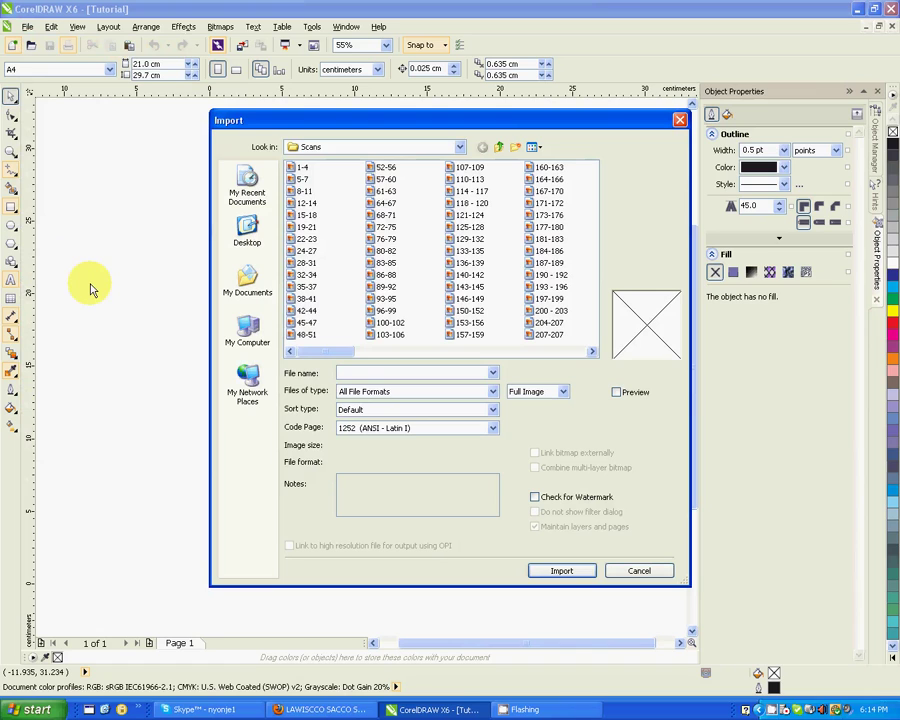
left_click(305, 215)
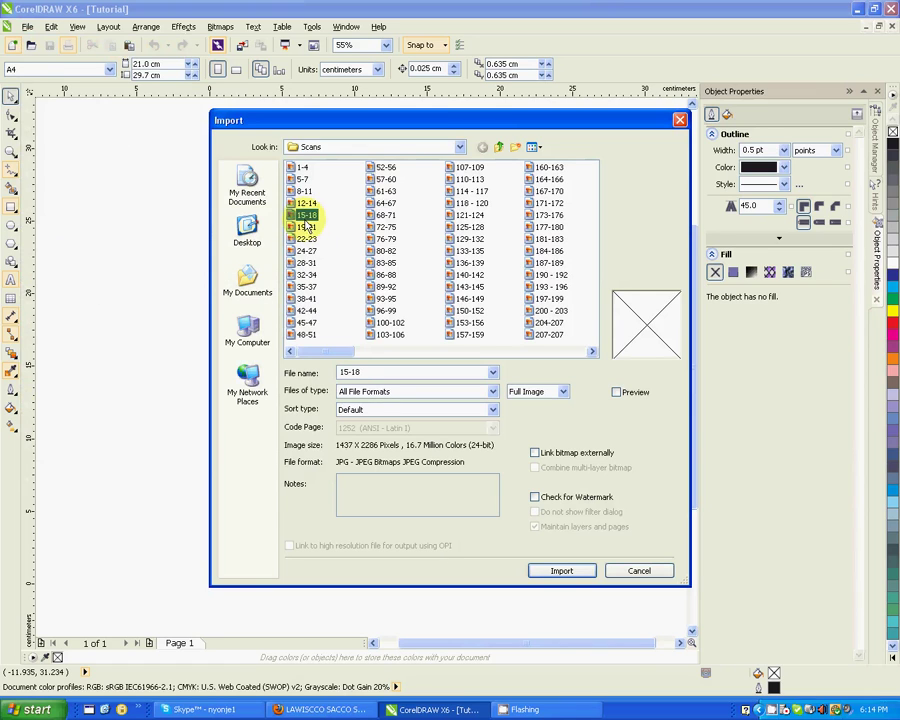
left_click(617, 393)
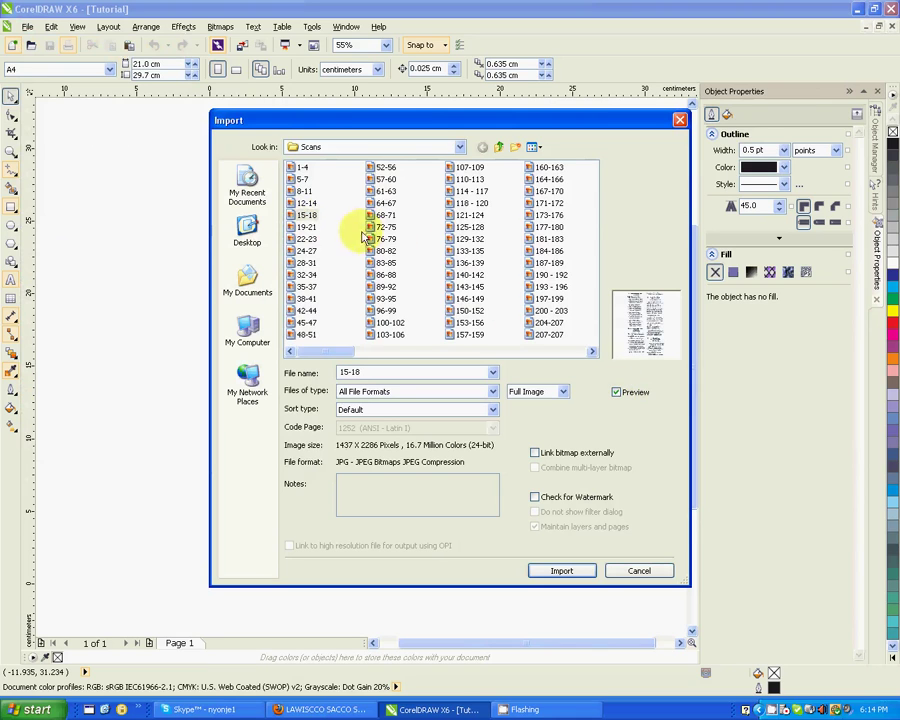
left_click(300, 179)
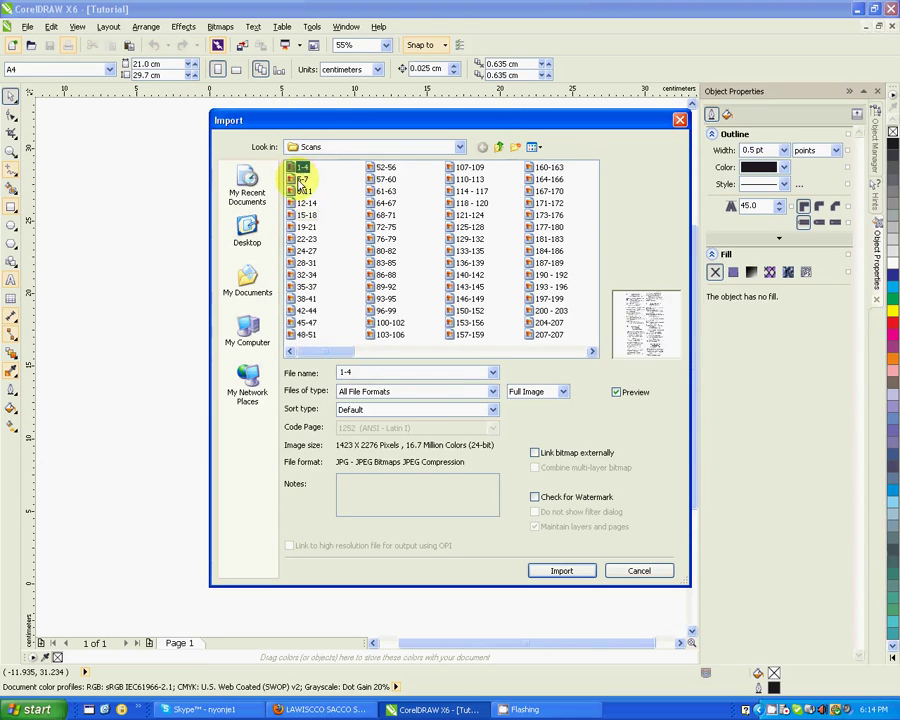
left_click(303, 203)
Switch the Import dialog to the Desktop and clear the file name field
left_click(245, 232)
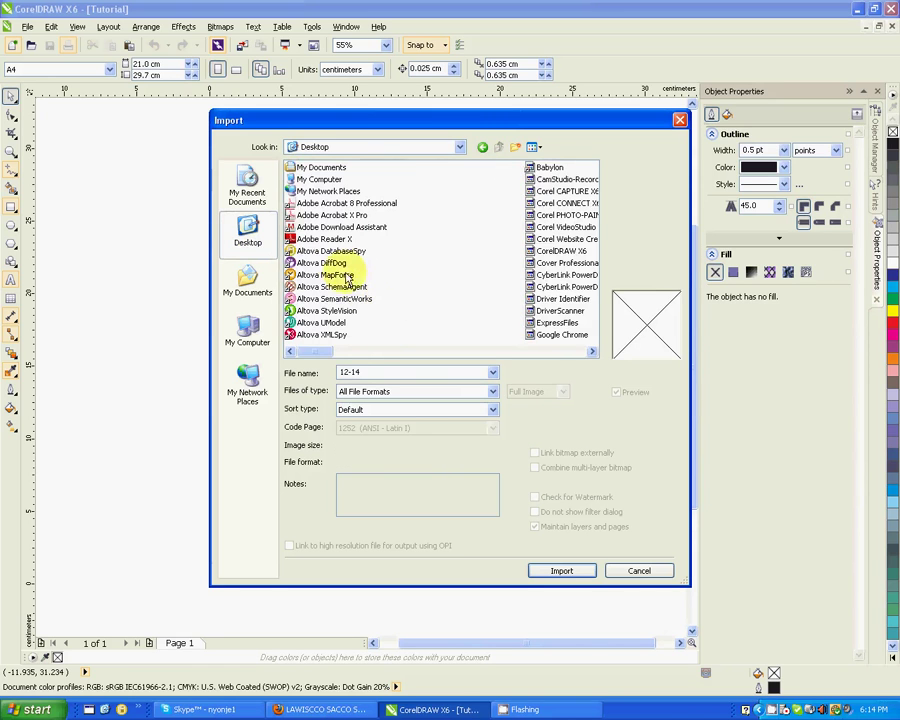
left_click(592, 351)
left_click(592, 351)
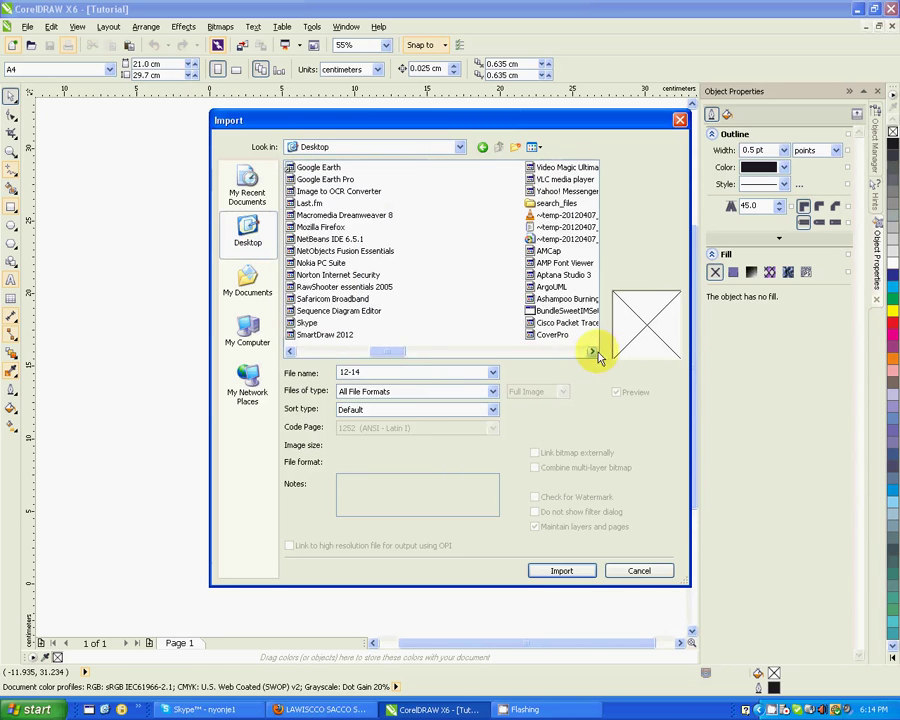
double_click(394, 371)
type("o")
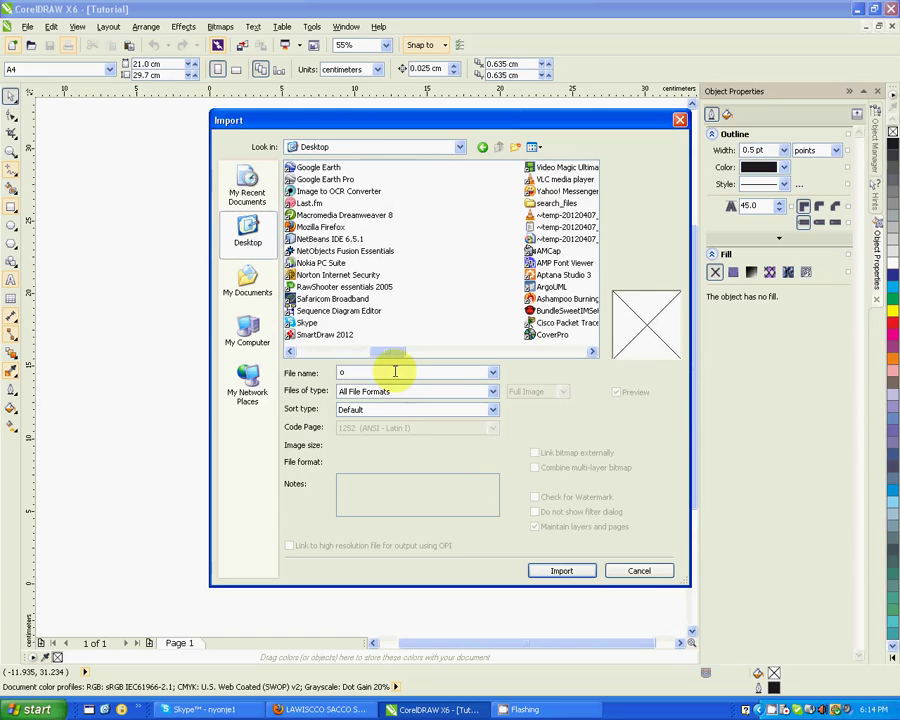
type("k")
left_click_drag(400, 368, 333, 366)
key("BackSpace")
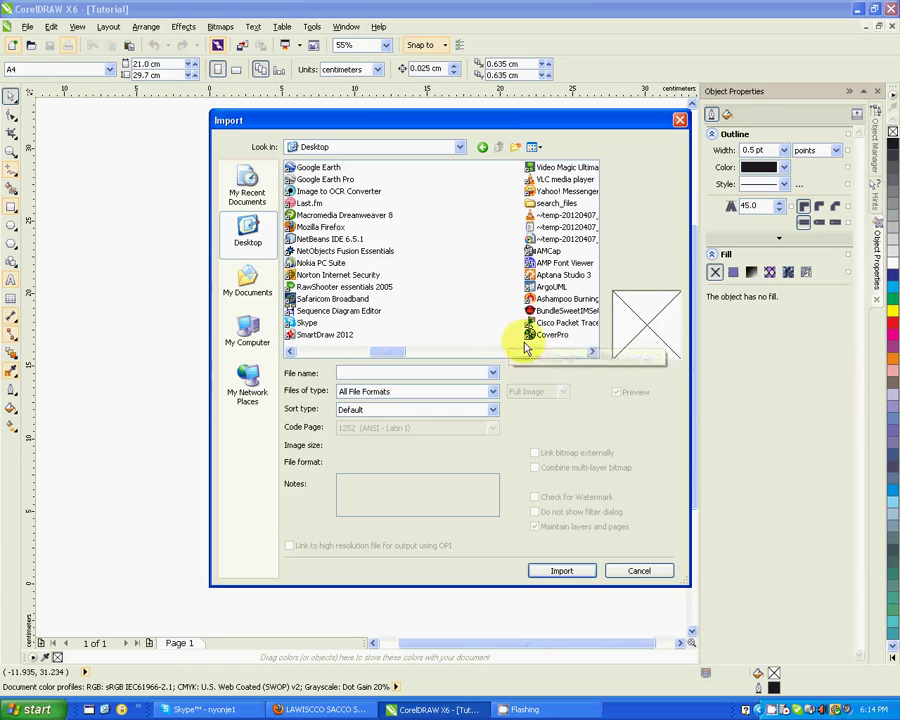
Check the Swiftweb Invoice file details, then import the Okiso 1 photo
left_click(591, 352)
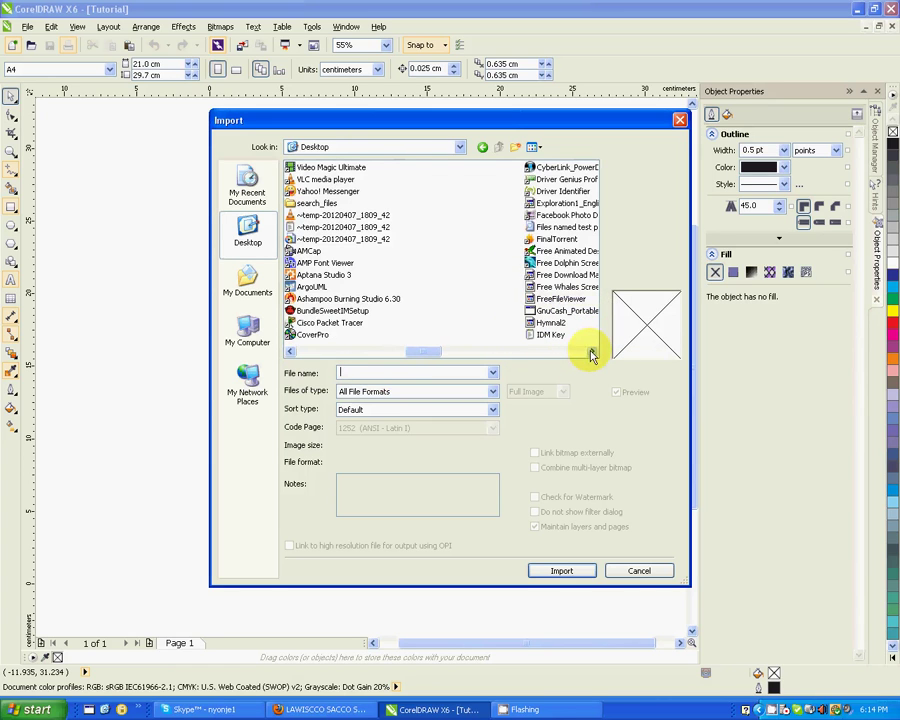
left_click(591, 352)
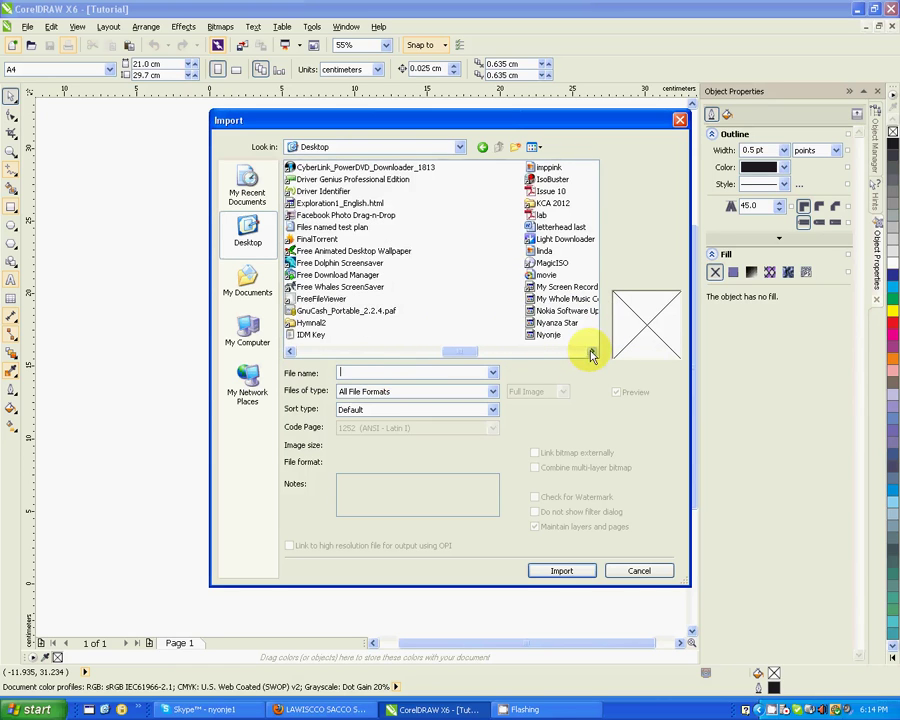
left_click(591, 352)
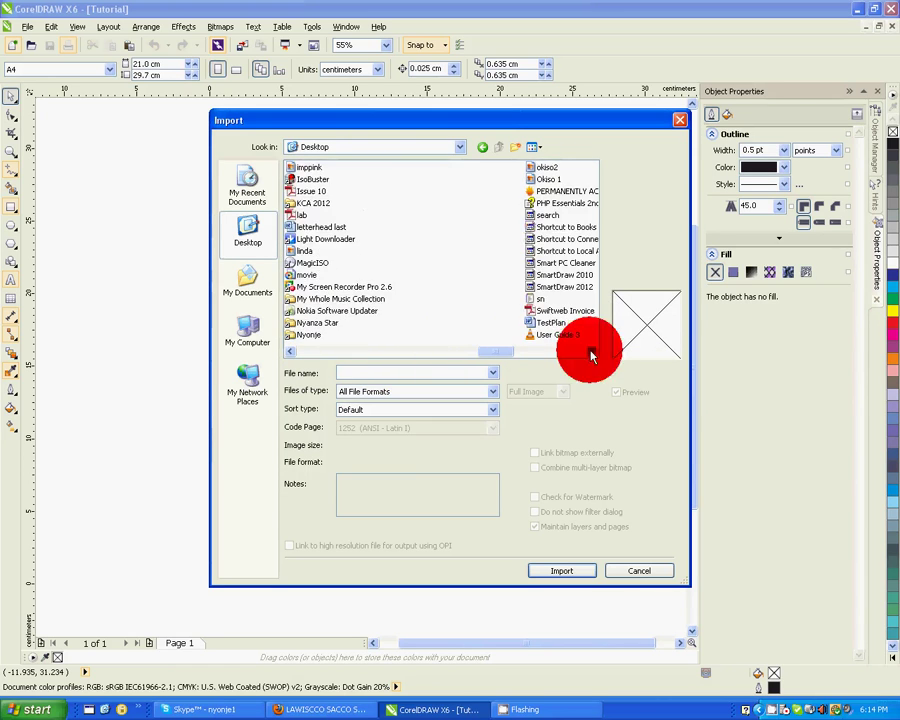
left_click(547, 310)
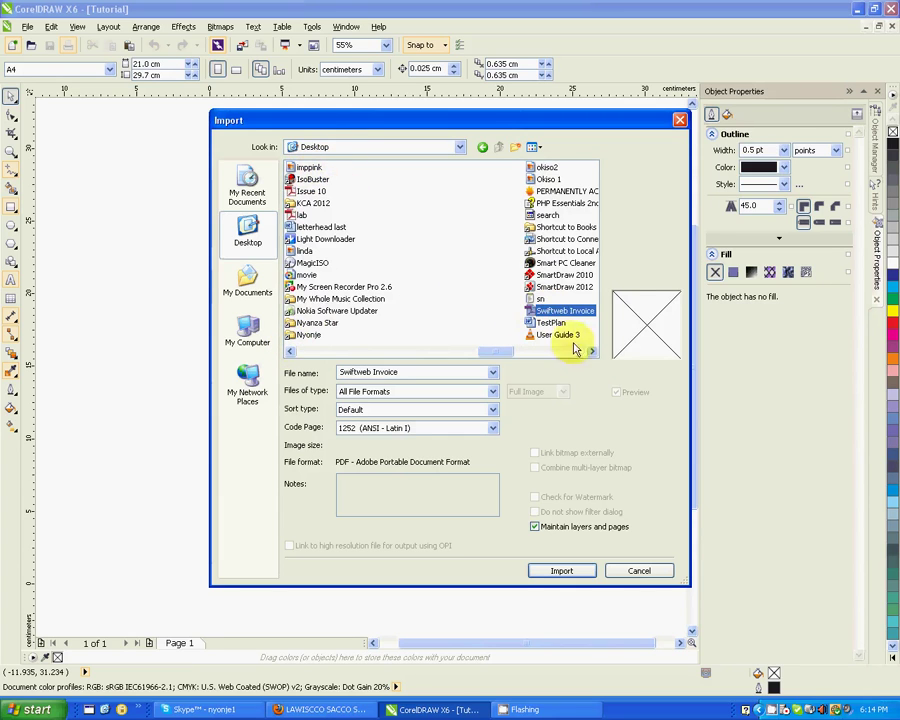
double_click(538, 180)
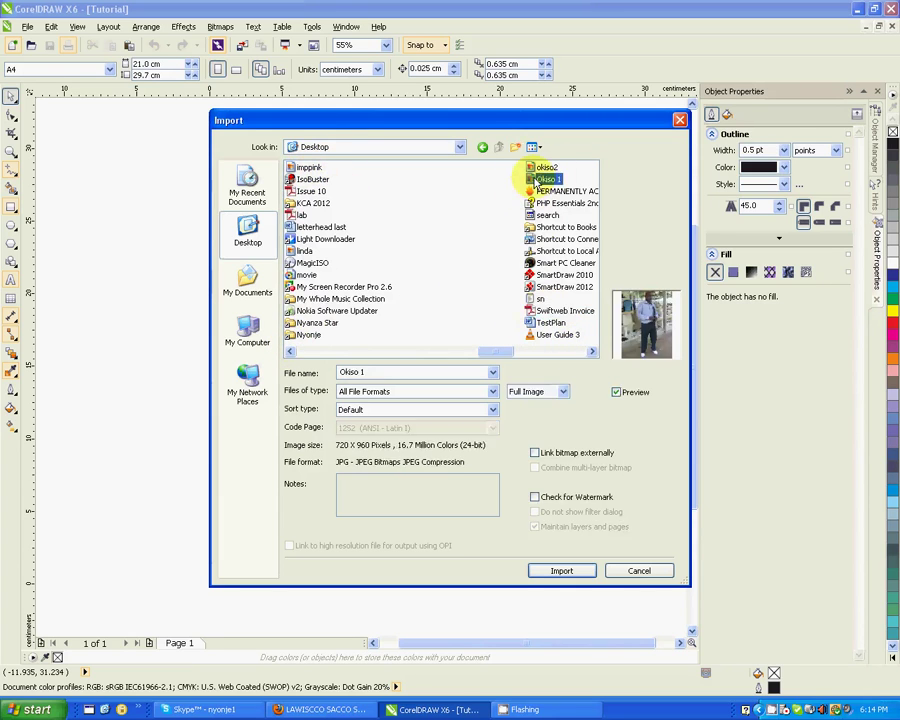
Place the Okiso 1 photo, shrink it to 59.8%, move it onto the page, then delete it
left_click(275, 197)
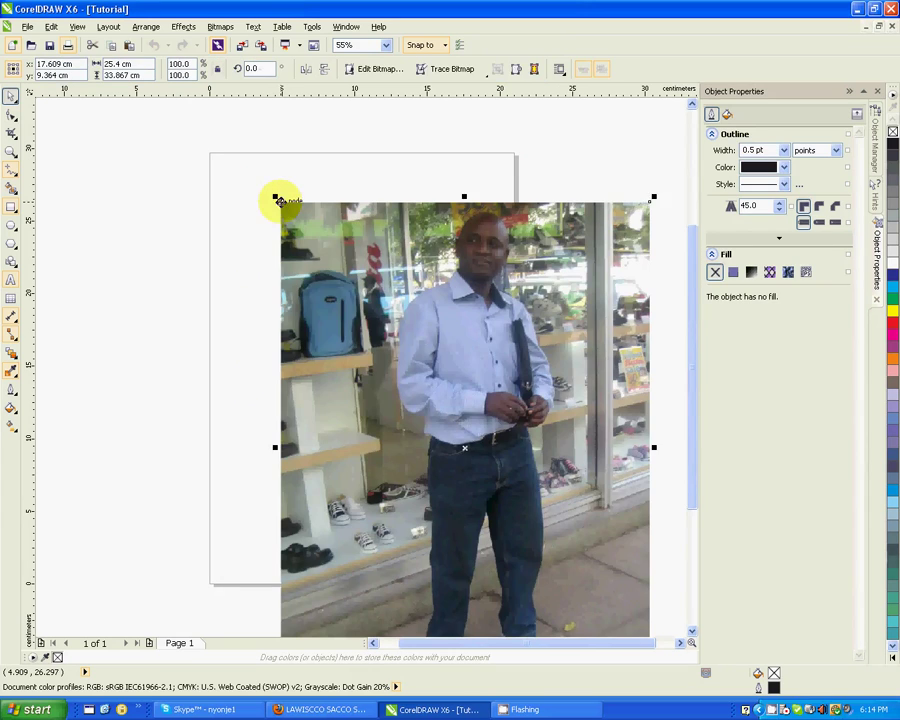
left_click_drag(385, 394, 293, 324)
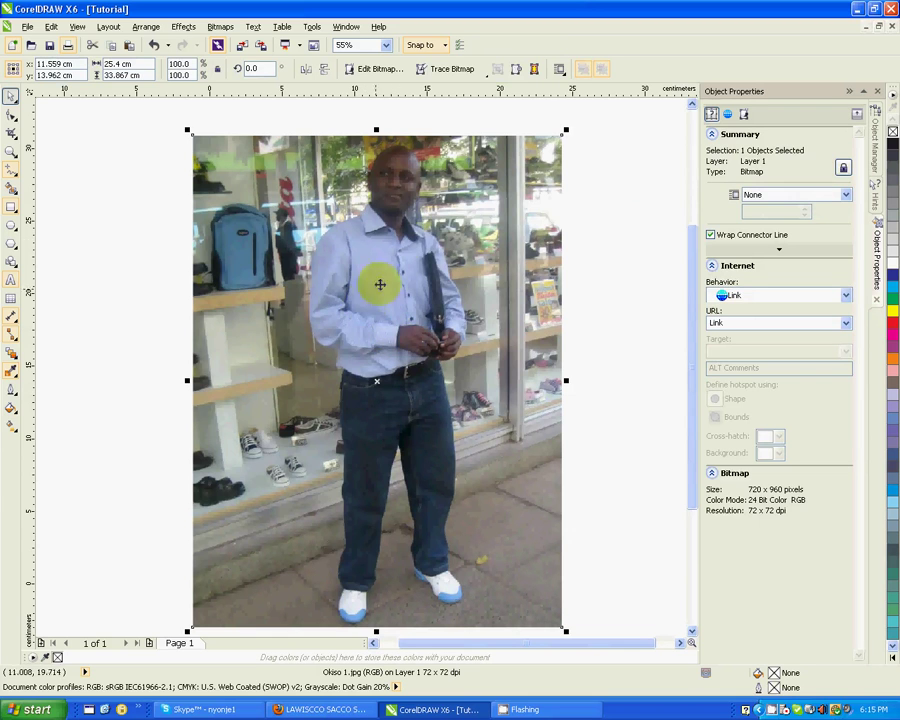
left_click_drag(565, 130, 414, 331)
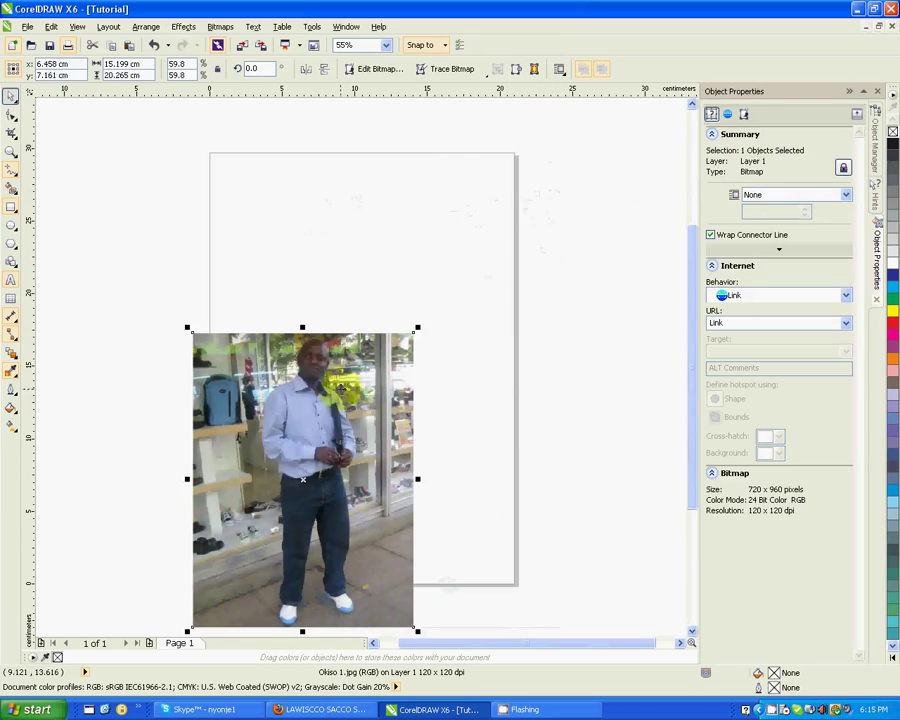
left_click_drag(329, 396, 390, 234)
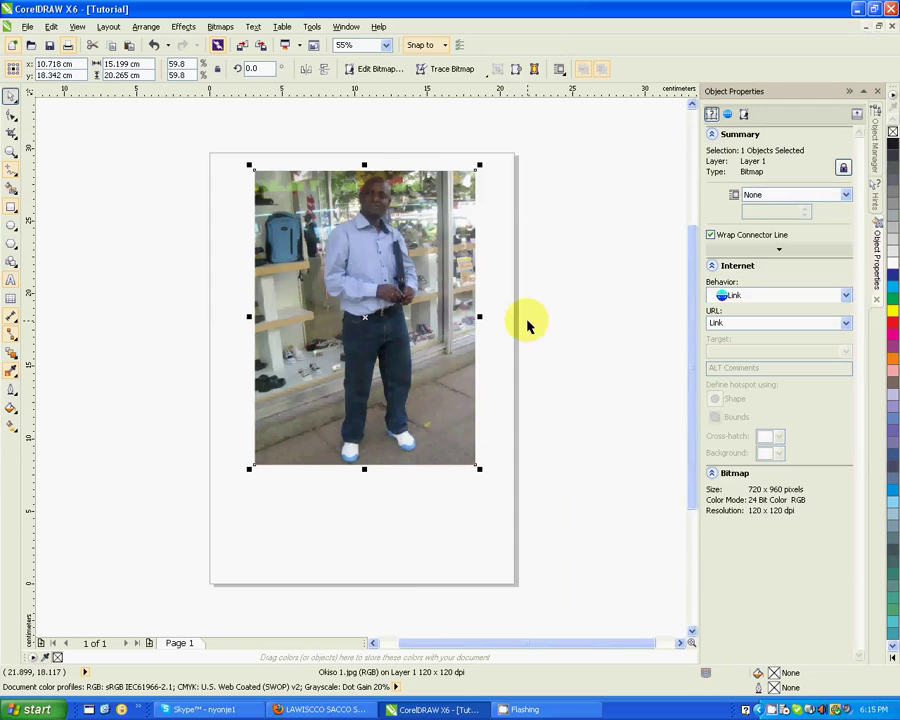
left_click_drag(458, 428, 458, 428)
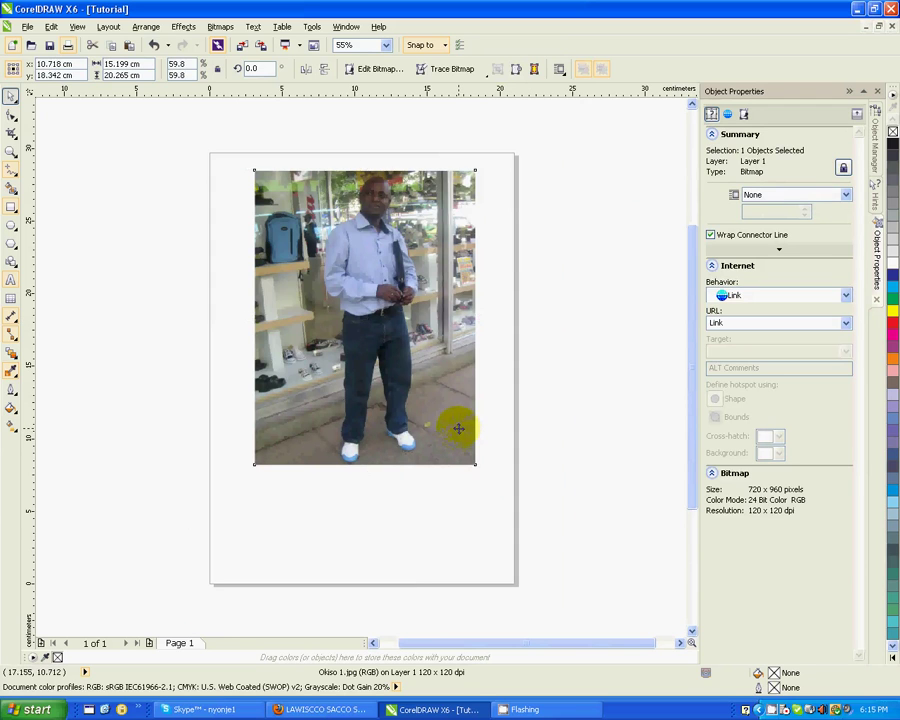
key("Delete")
left_click(27, 26)
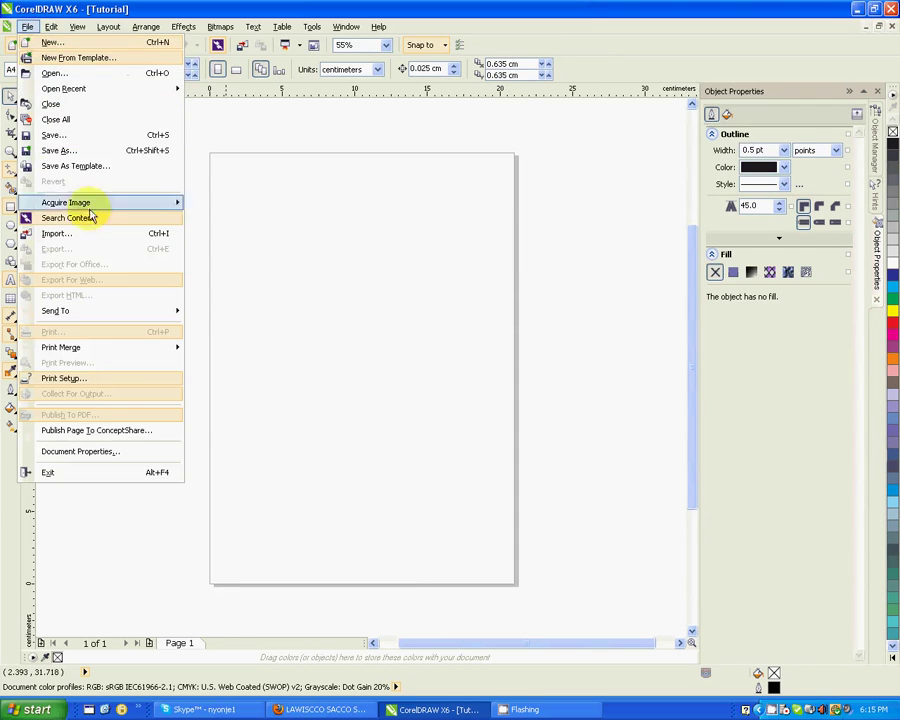
Import okiso2.jpg centred on the page, scale it to 58.5%, then delete it
left_click(58, 233)
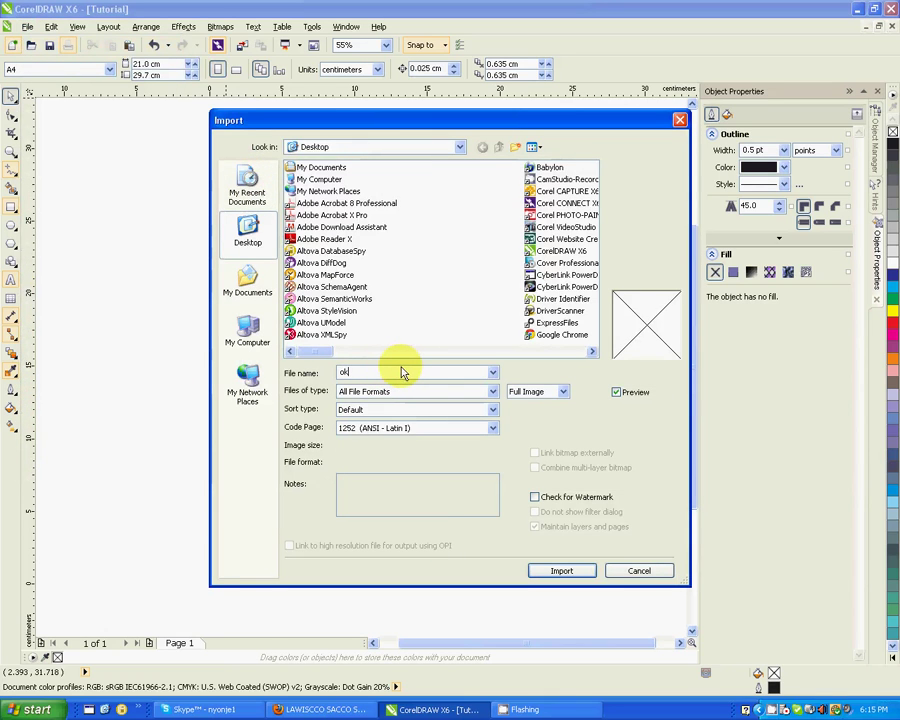
left_click(592, 351)
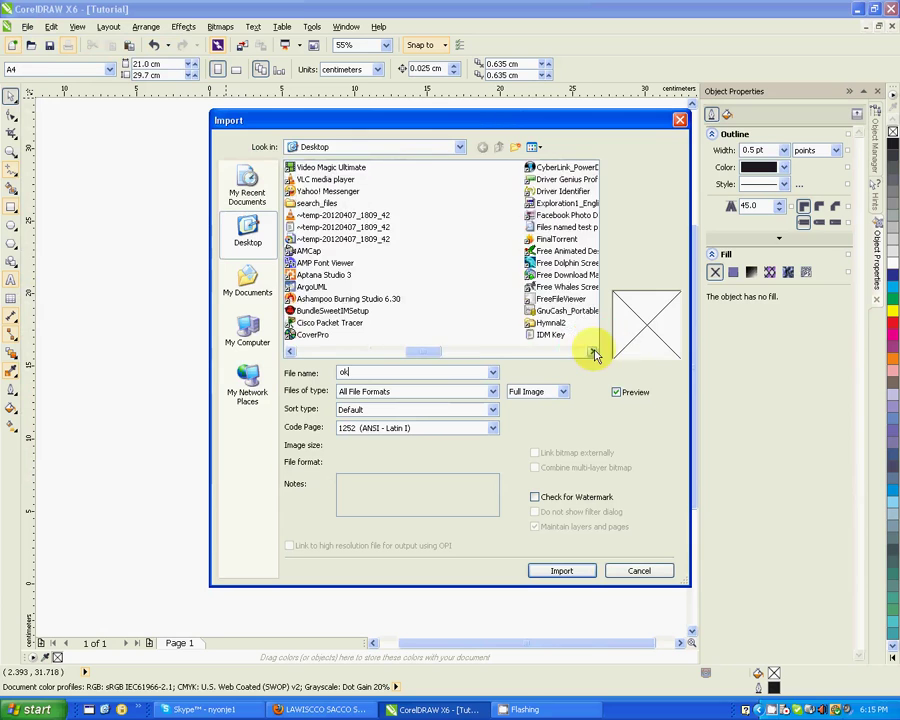
left_click(593, 352)
key("Escape")
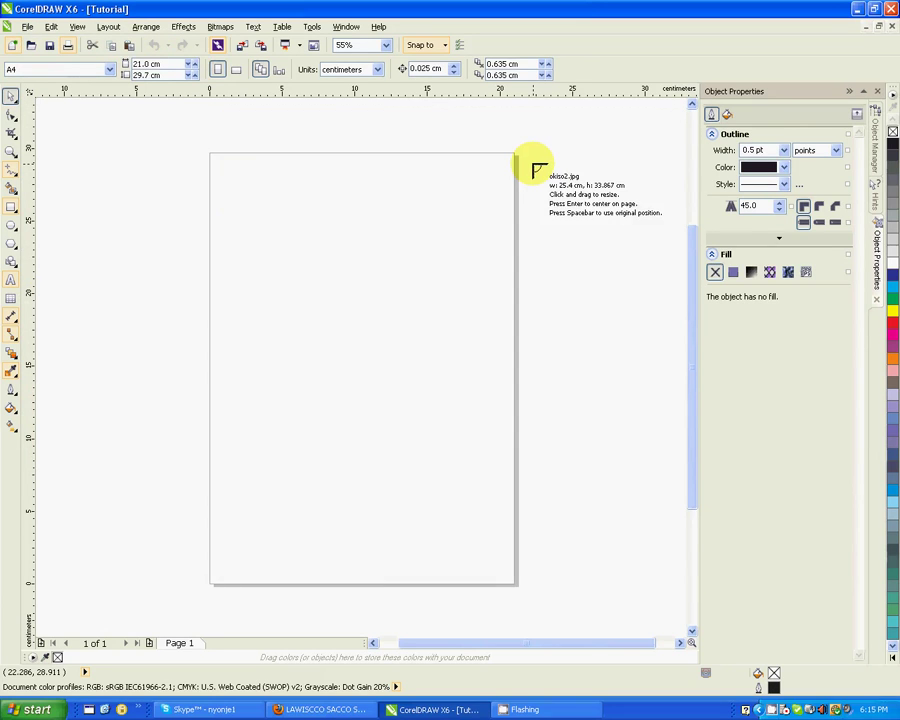
key("Return")
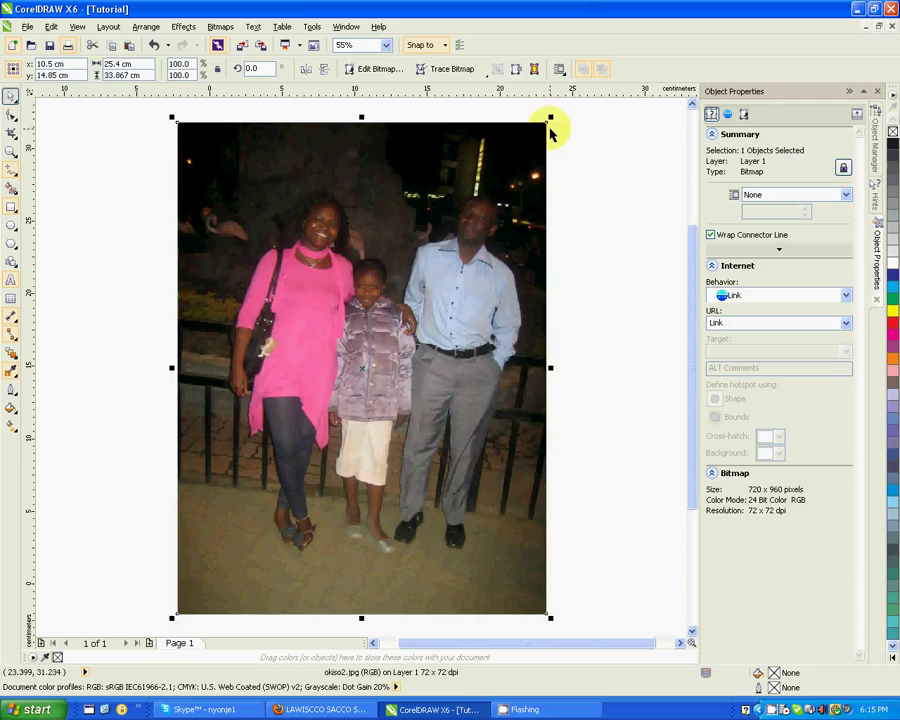
left_click_drag(552, 120, 393, 297)
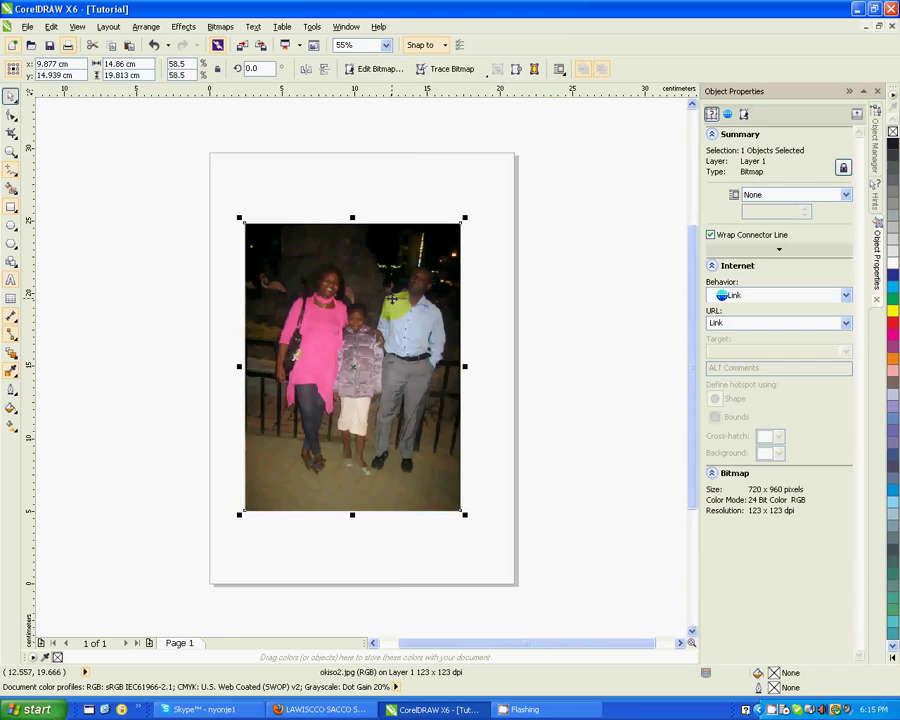
key("Delete")
left_click(27, 26)
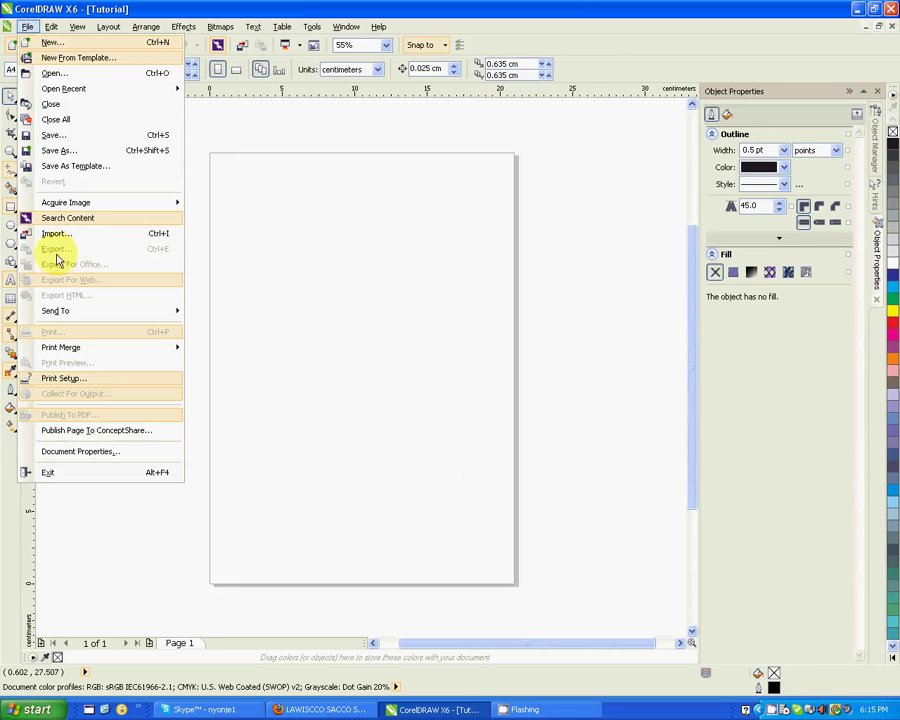
Bring the deleted okiso2 photo back onto the Tutorial page
left_click(245, 223)
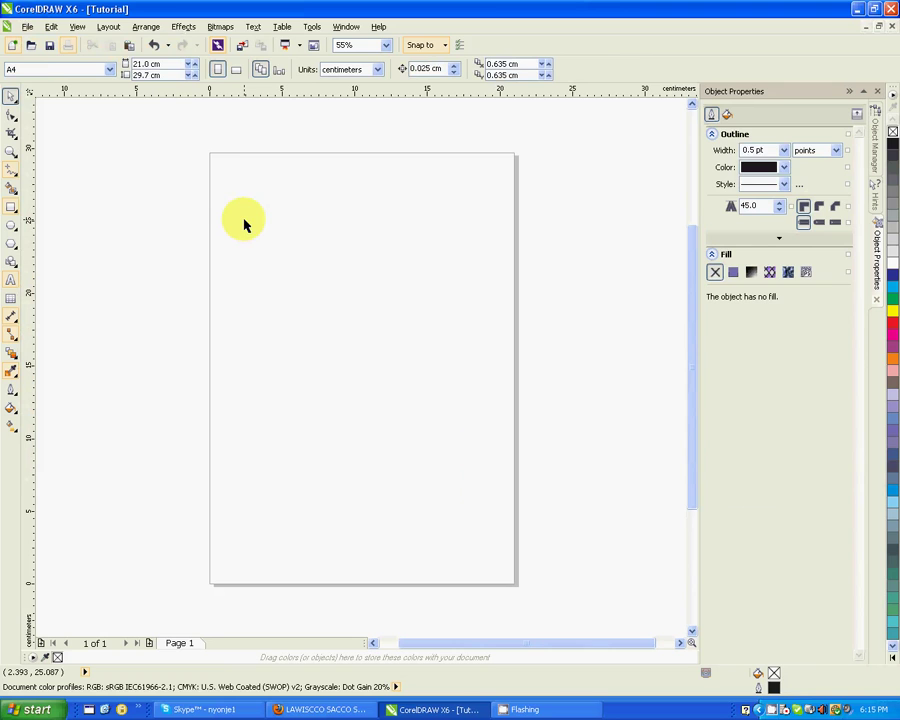
left_click(243, 221)
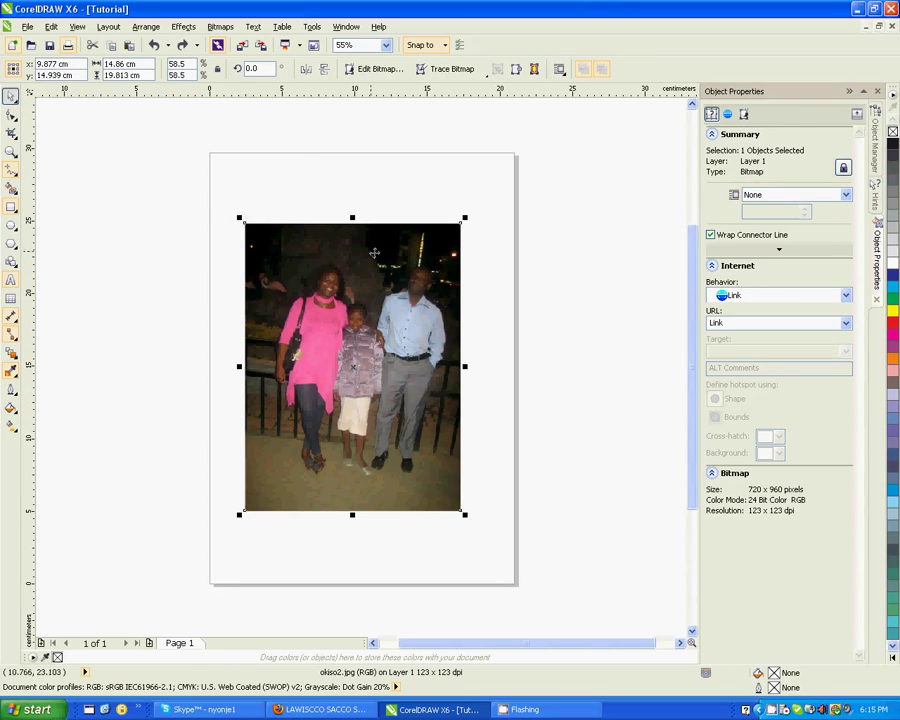
left_click(27, 26)
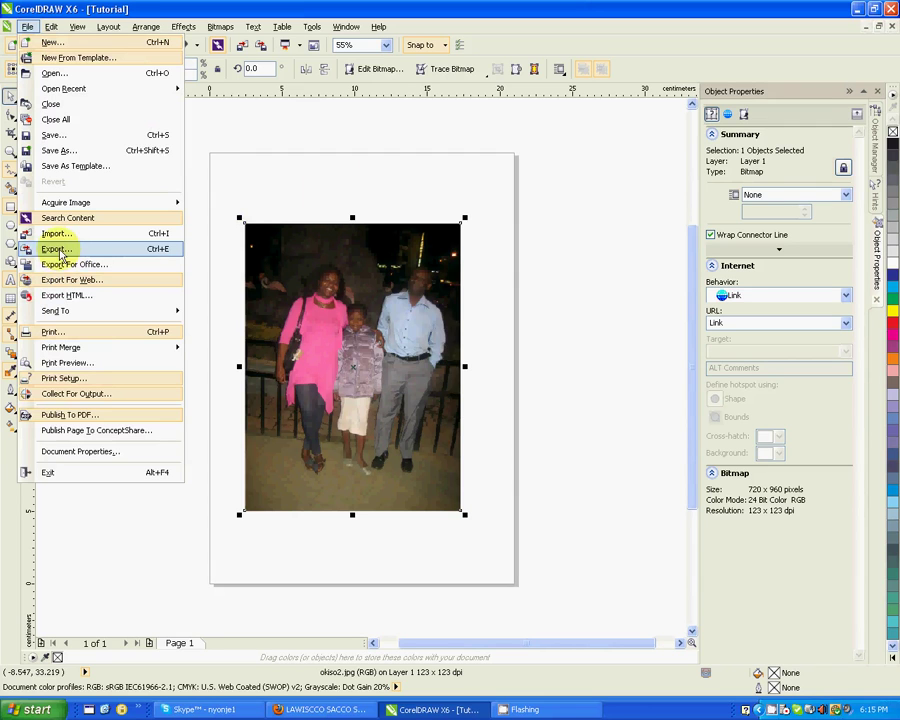
Scroll through the Export dialog's file types, keep Adobe Illustrator, and cancel without exporting
left_click(58, 249)
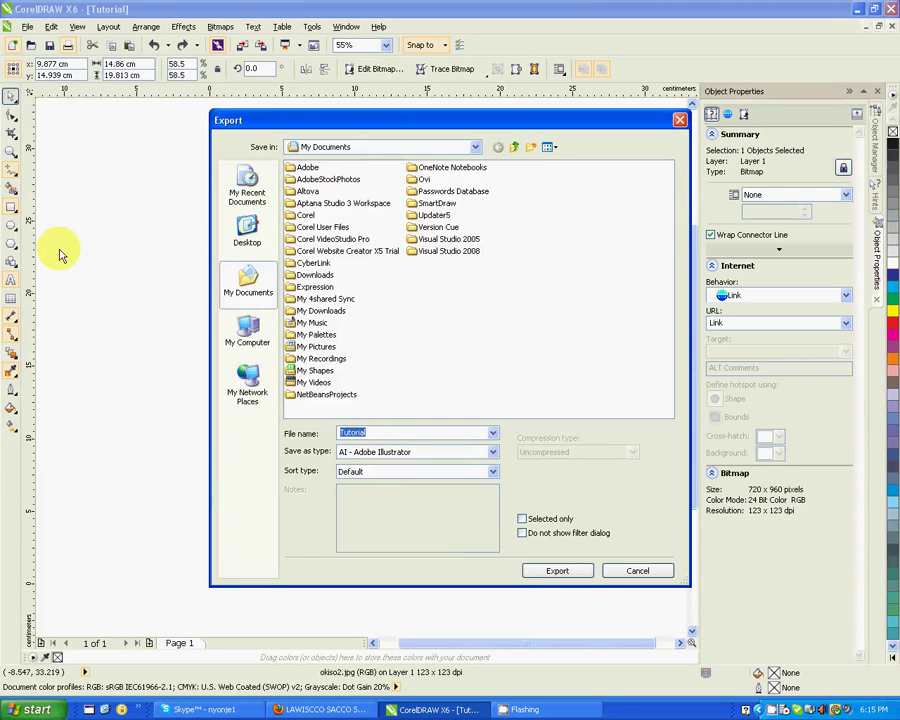
left_click(412, 452)
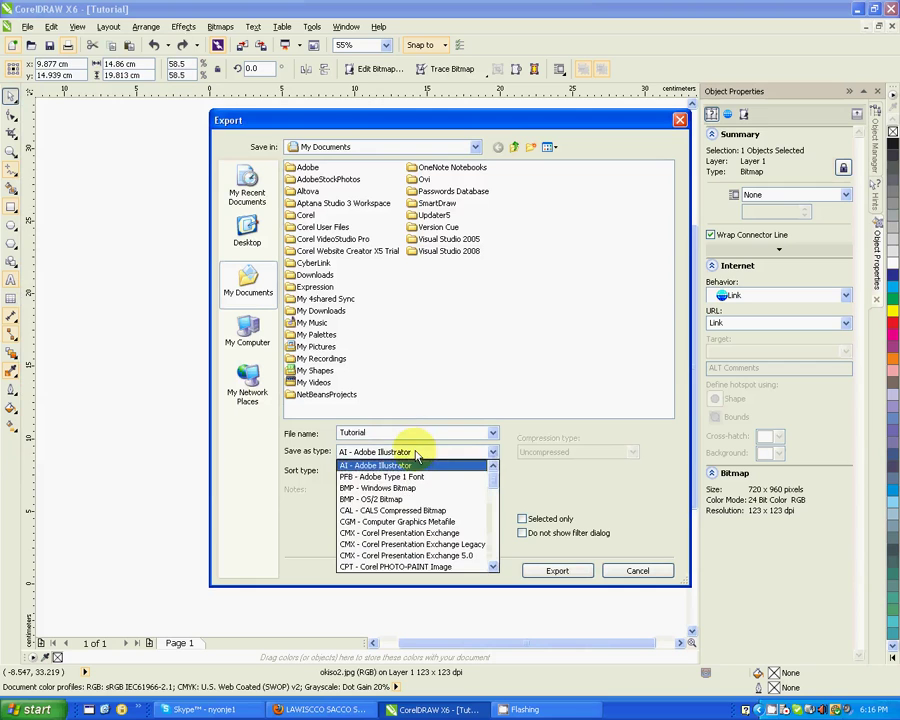
left_click_drag(491, 480, 491, 562)
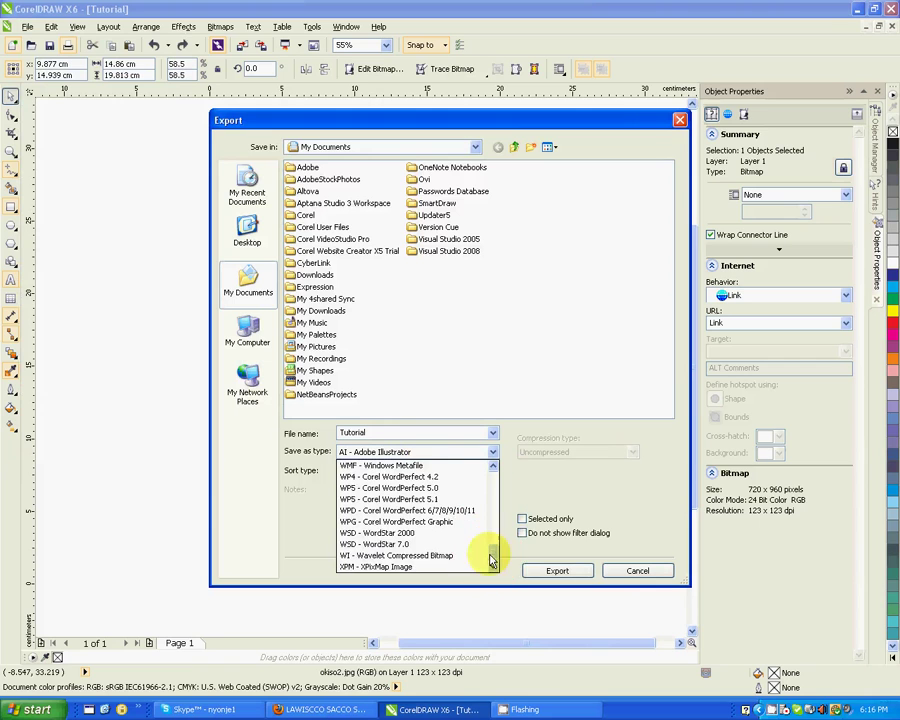
left_click(619, 573)
left_click(621, 571)
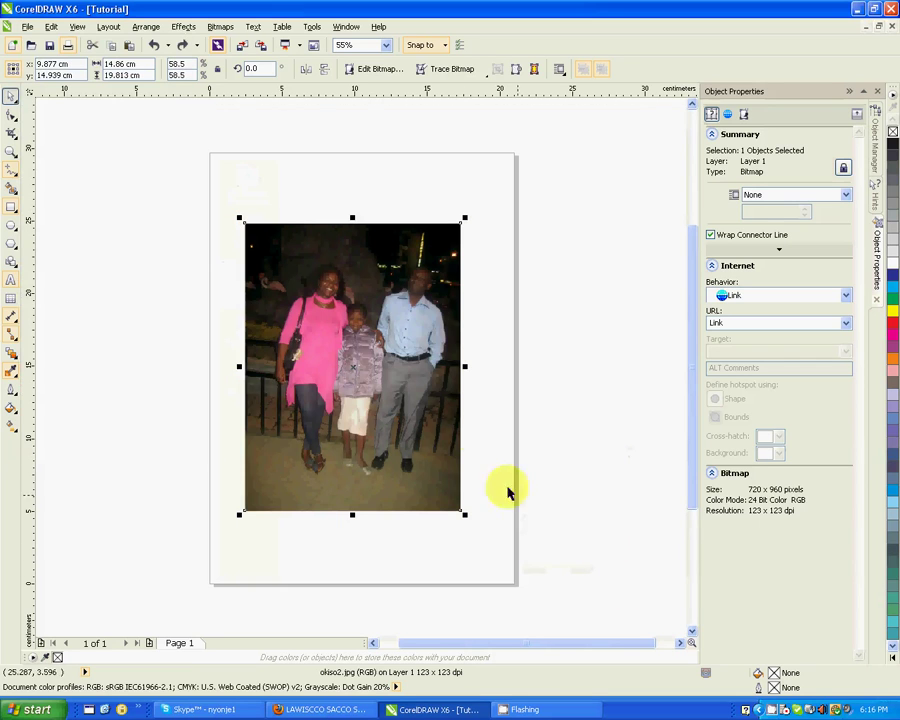
left_click(28, 26)
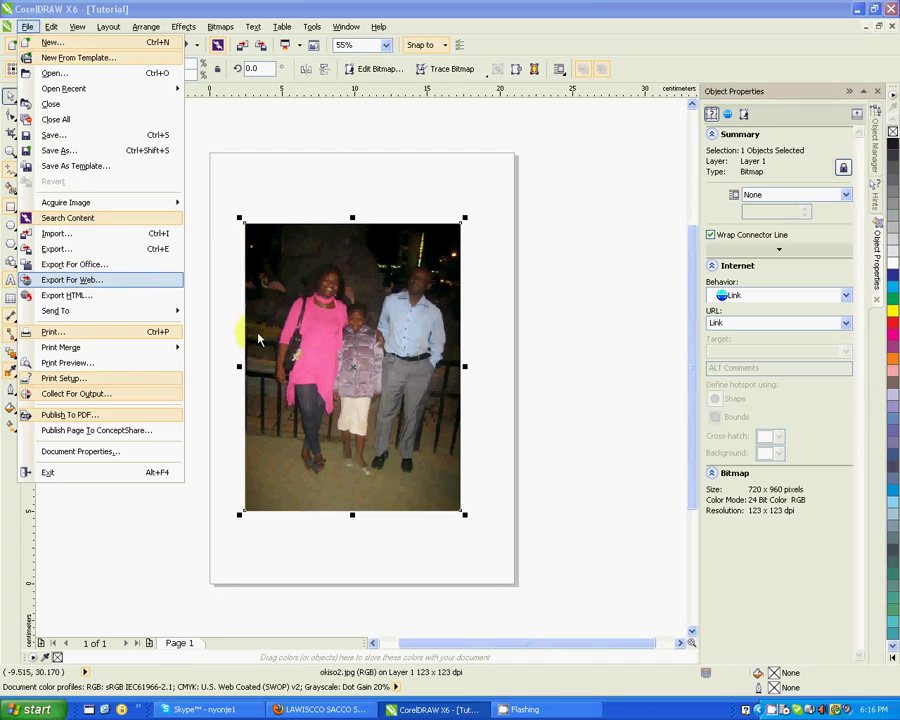
left_click(135, 281)
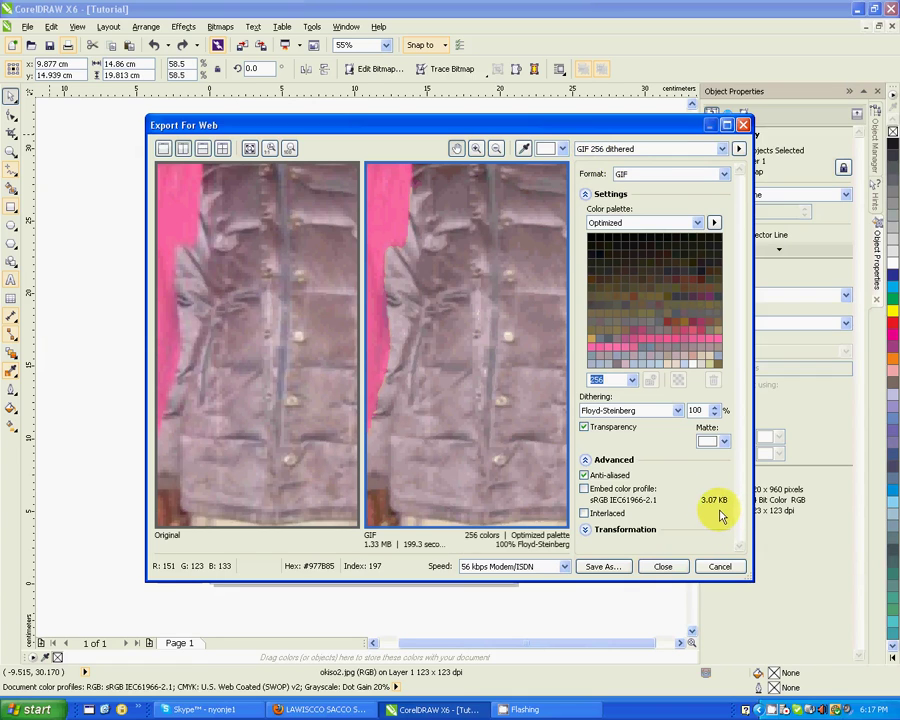
left_click(663, 566)
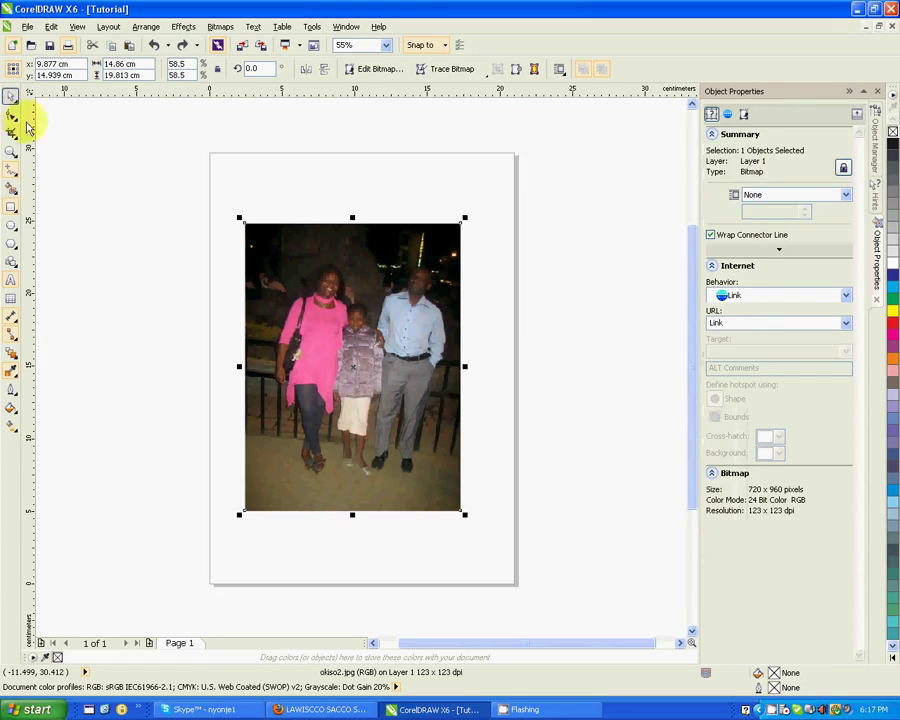
left_click(28, 27)
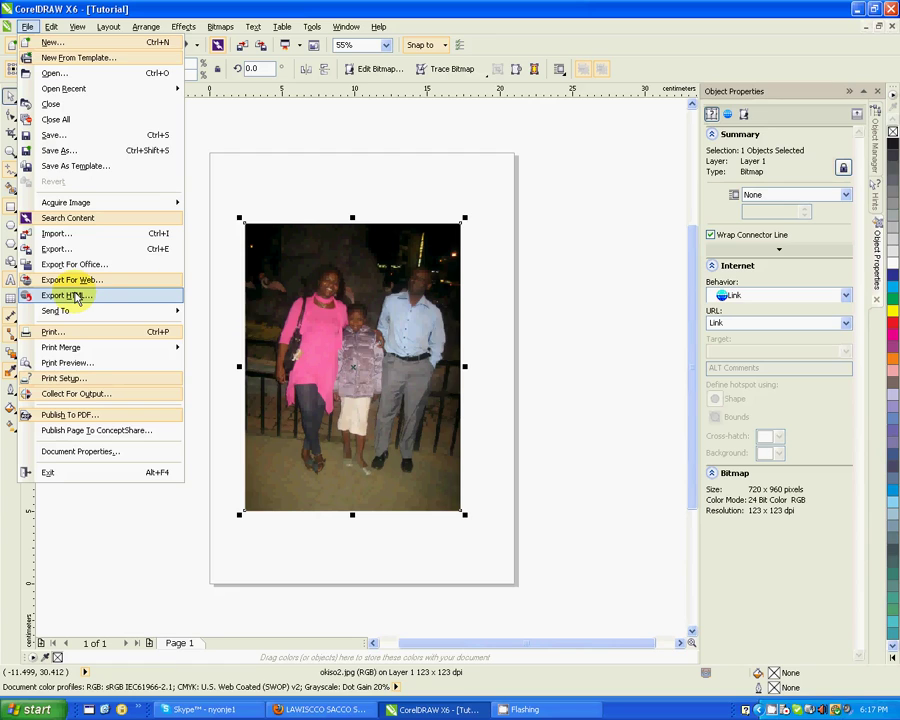
Look over the File menu's Export HTML, Send To, Print and Print Merge options
mouse_move(88, 318)
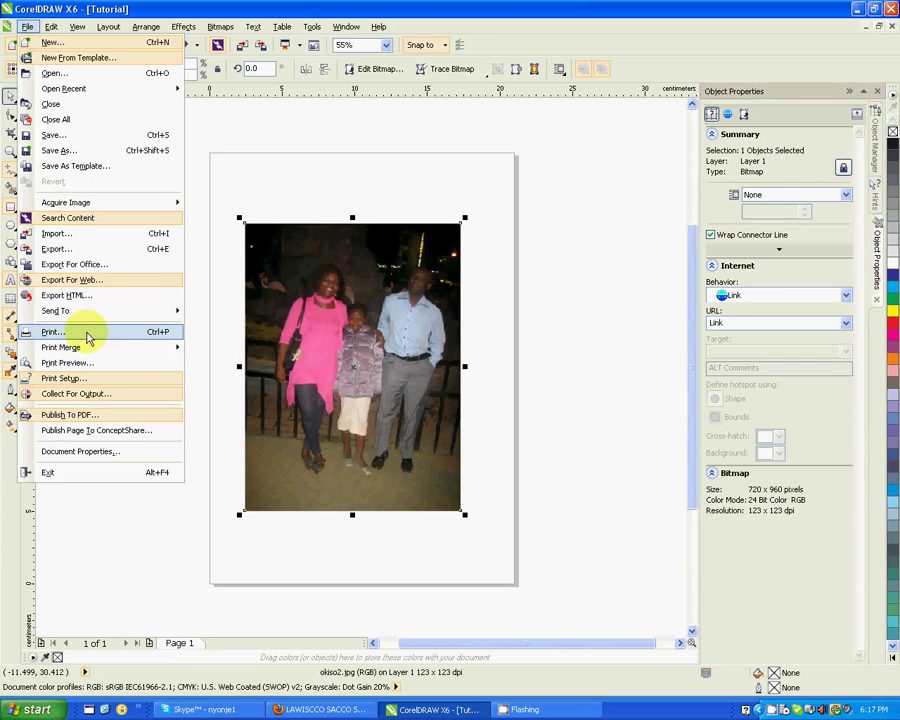
mouse_move(89, 352)
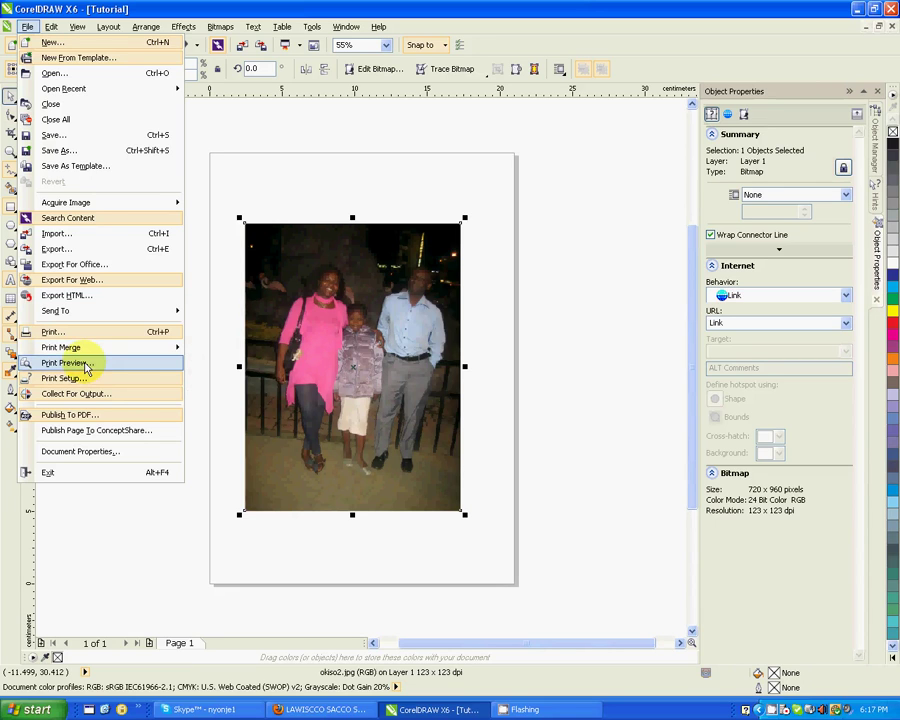
In Print Preview, shift the photo slightly up and left on the printed sheet
left_click(87, 366)
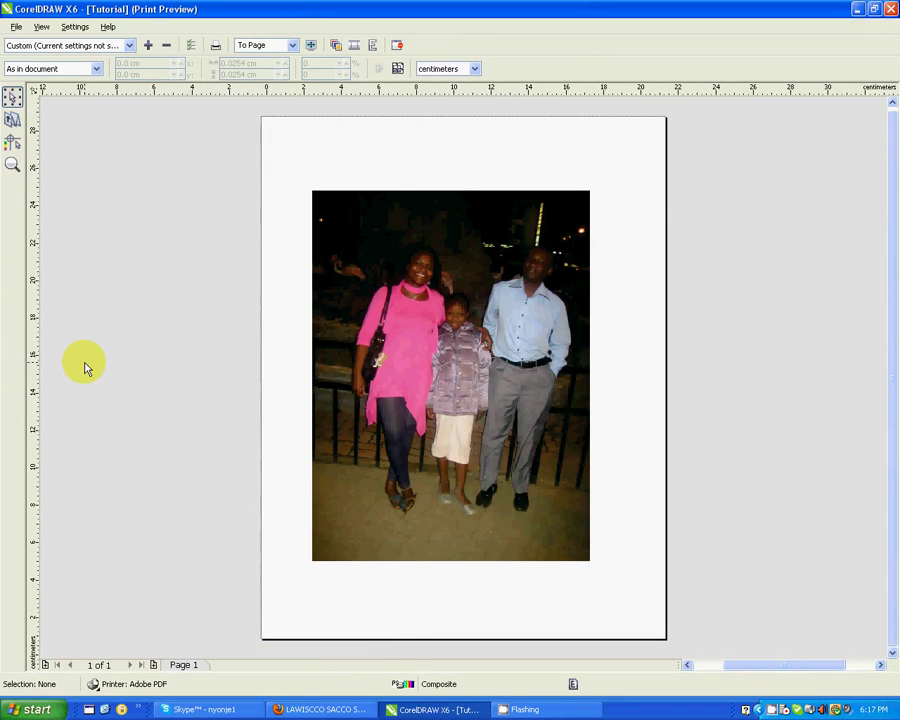
left_click(418, 343)
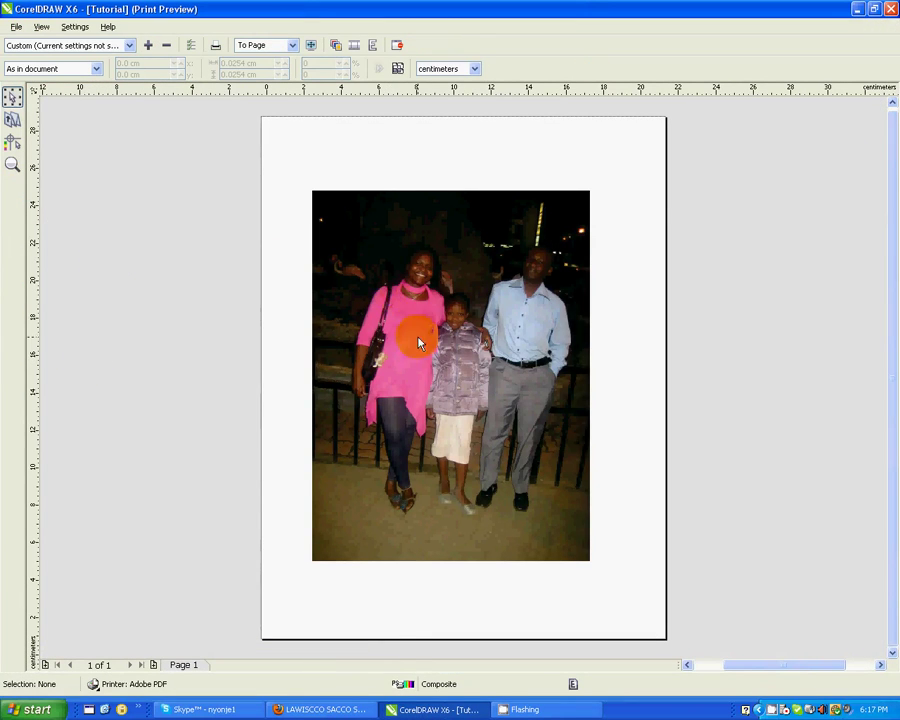
left_click_drag(418, 343, 455, 360)
left_click(13, 142)
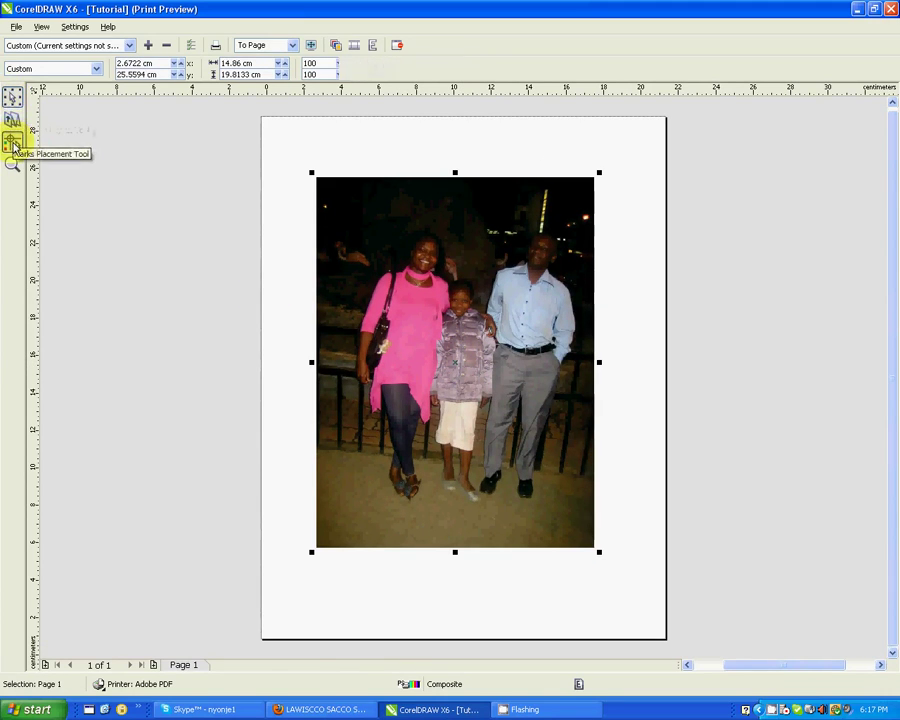
Show the imposition Layout Template with one page per sheet
left_click(12, 144)
left_click(12, 96)
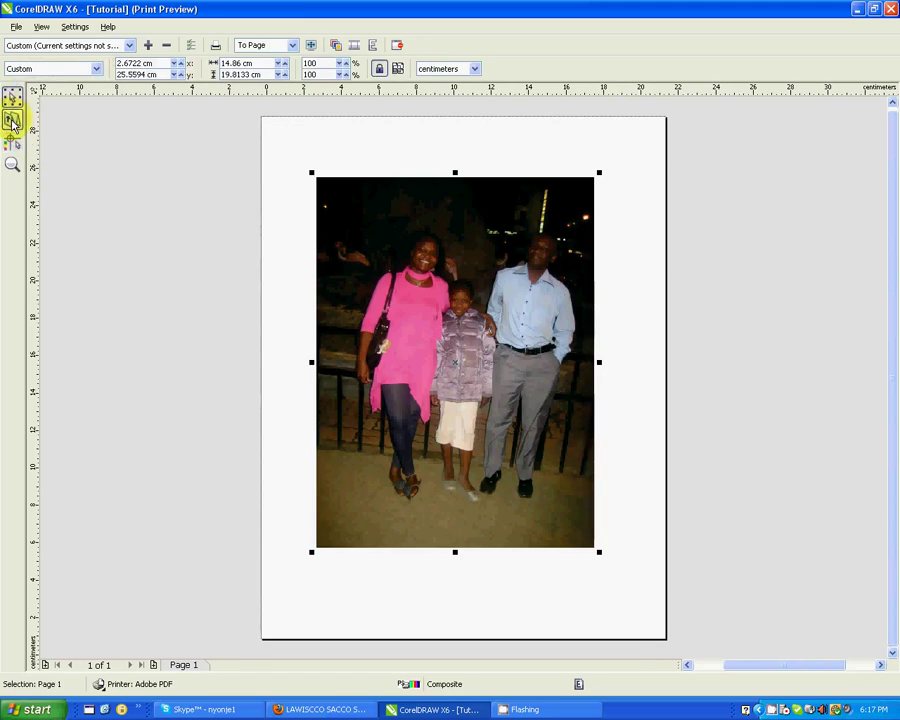
left_click(12, 120)
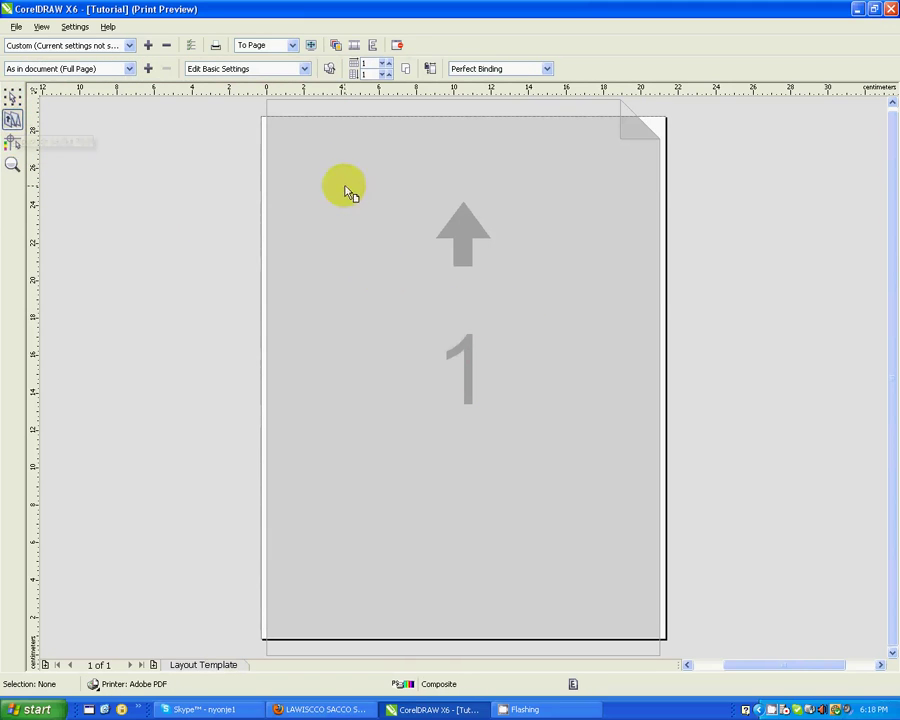
Impose the photo 2 across by 2 down on the sheet, check it, and close Print Preview
left_click(386, 65)
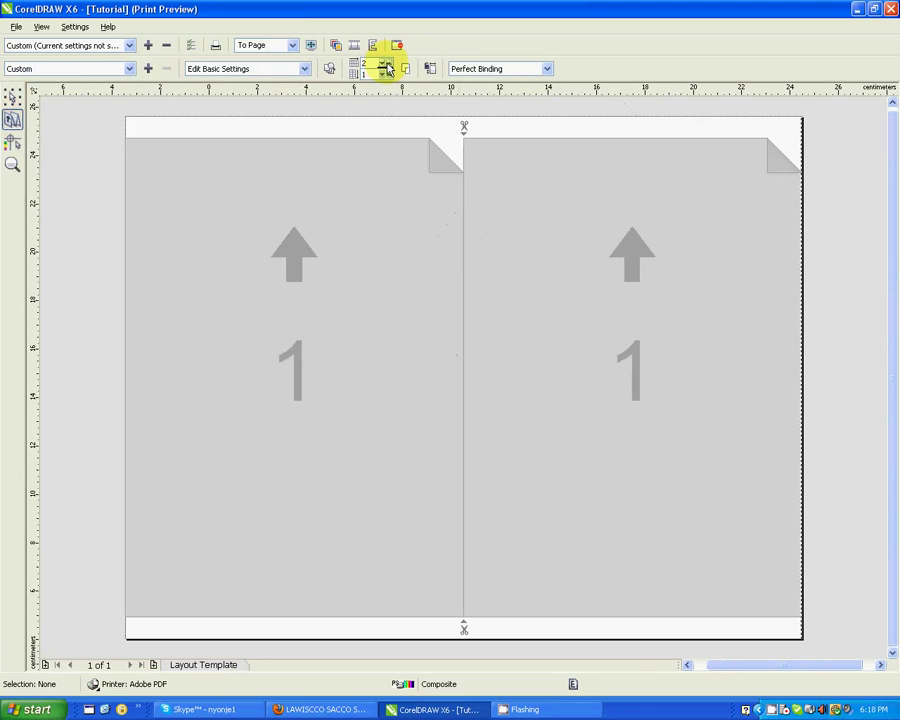
left_click(387, 72)
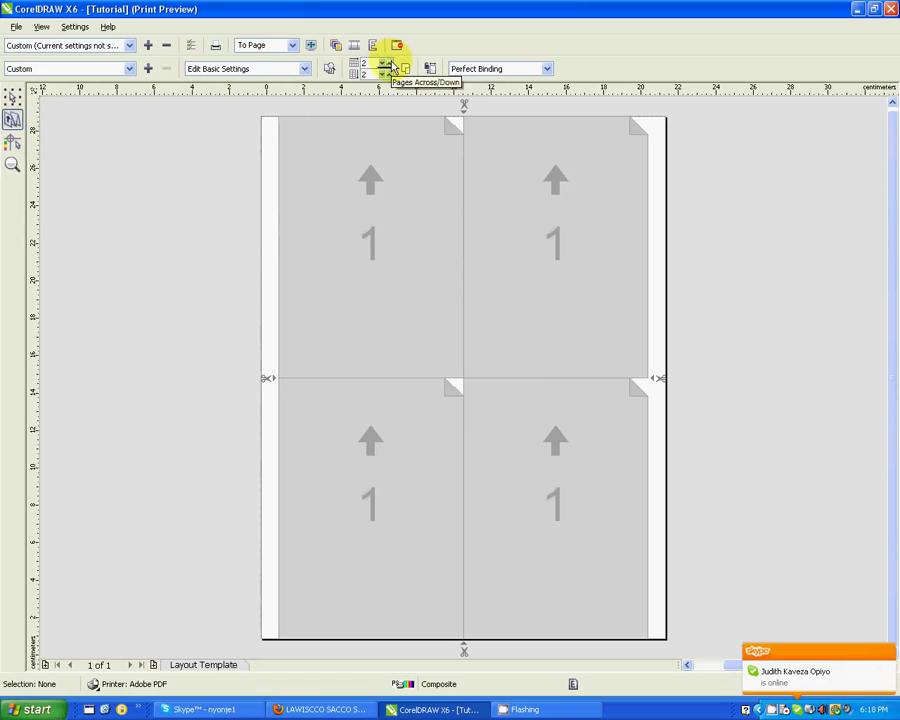
left_click(12, 141)
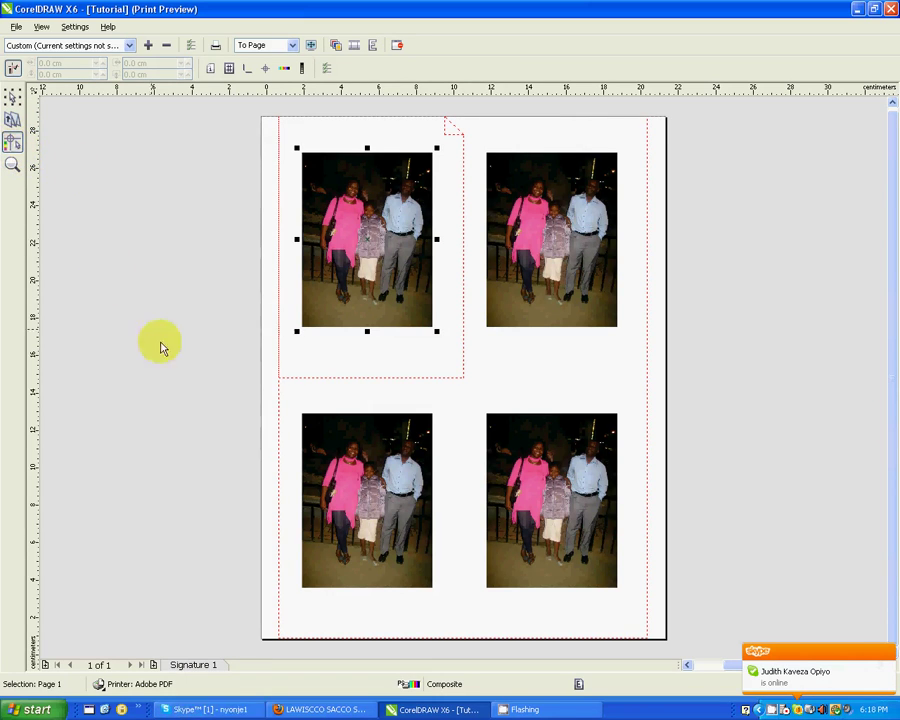
left_click(12, 164)
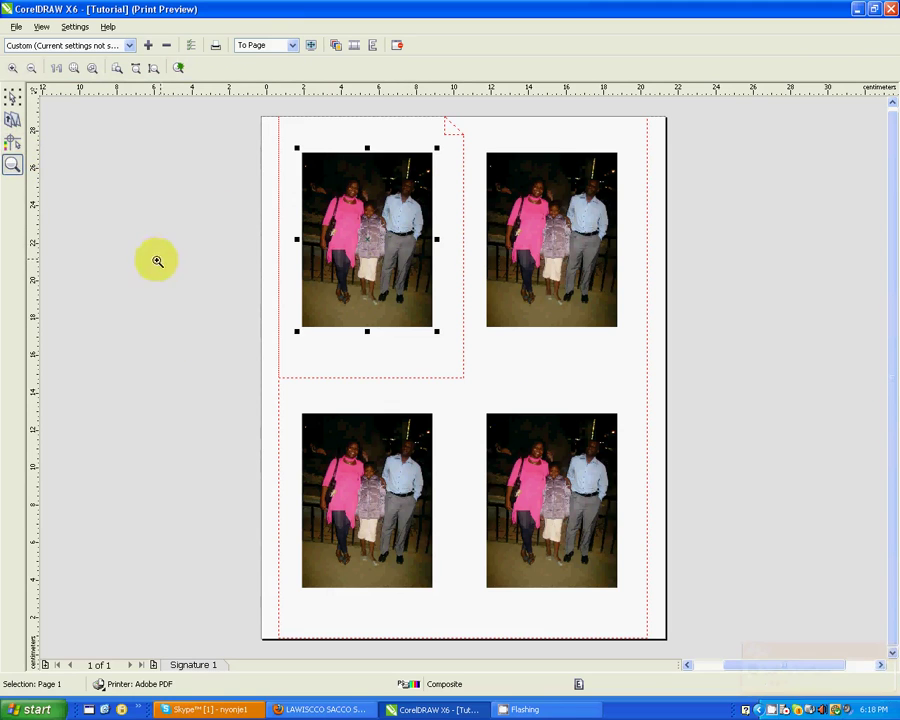
left_click(889, 10)
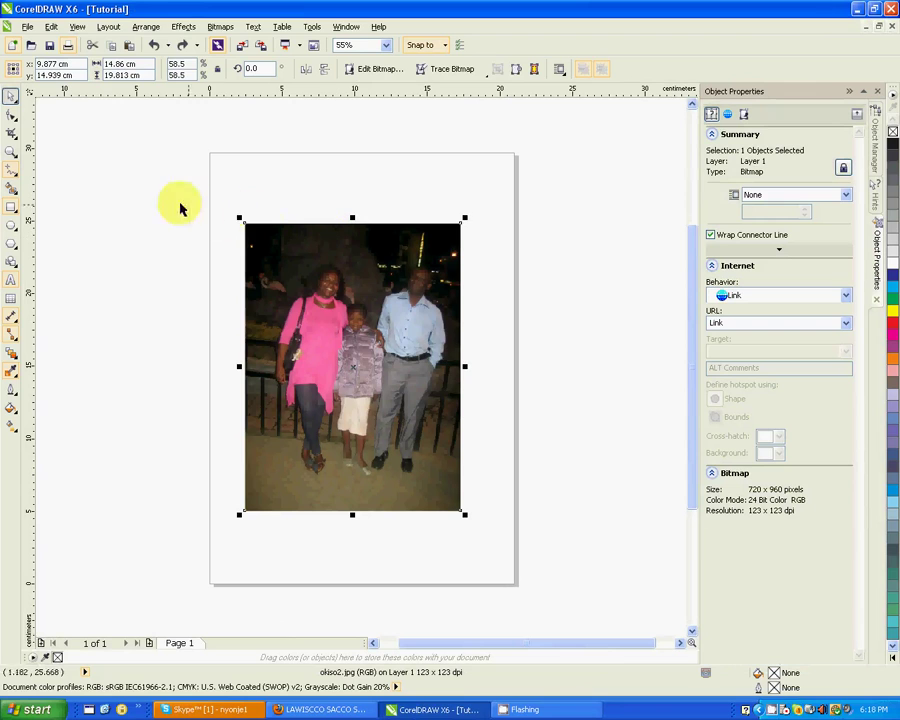
Open the File menu to reach the Publish To PDF command
left_click(27, 27)
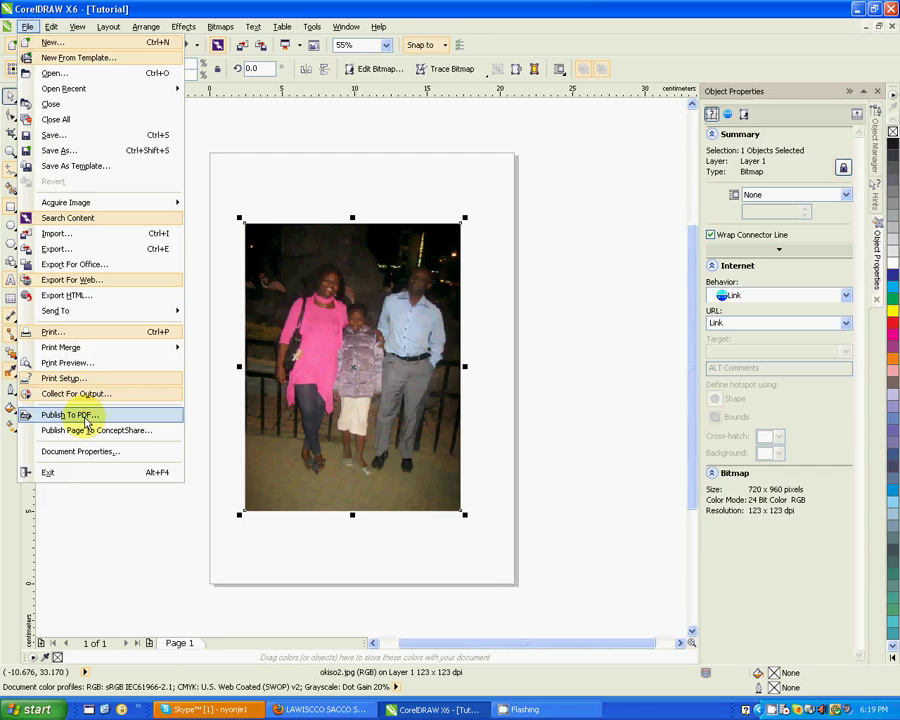
In Publish To PDF, check the PDF file type and Web preset, then cancel without publishing
left_click(89, 415)
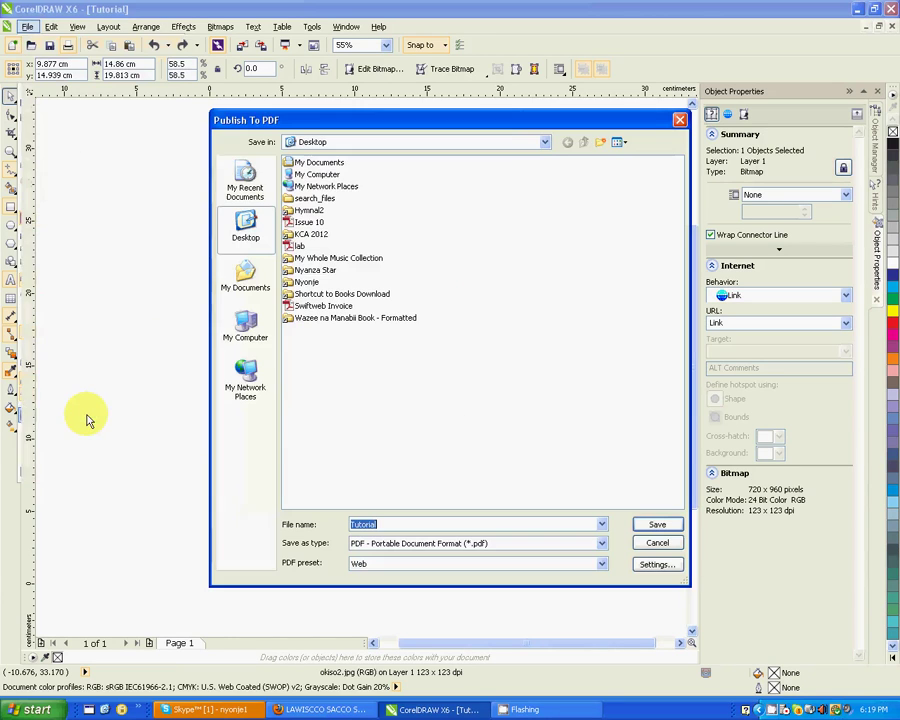
left_click(411, 549)
left_click(411, 552)
left_click(407, 568)
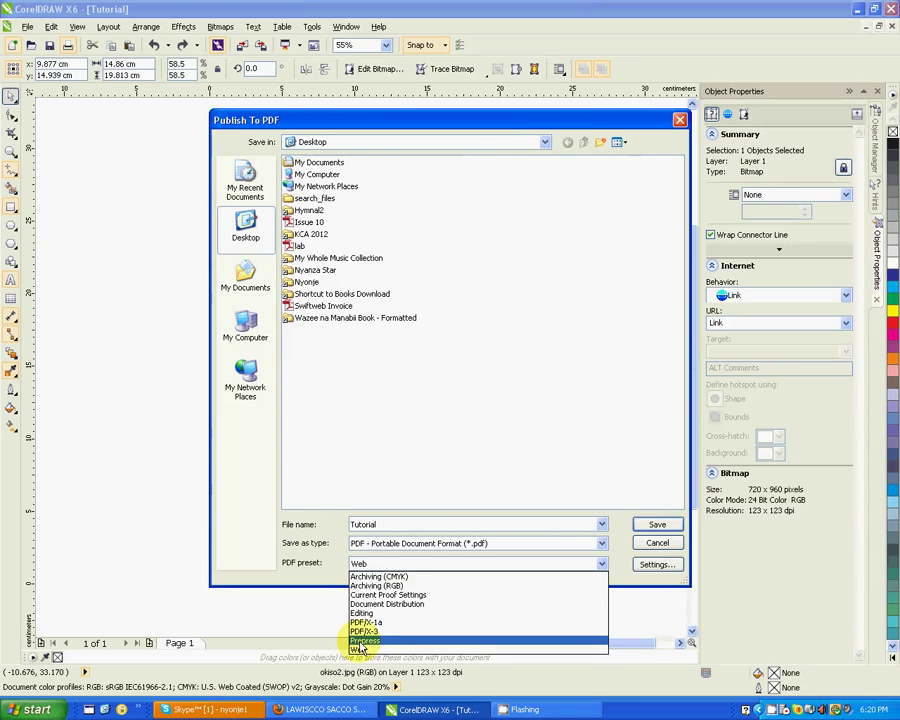
left_click(656, 546)
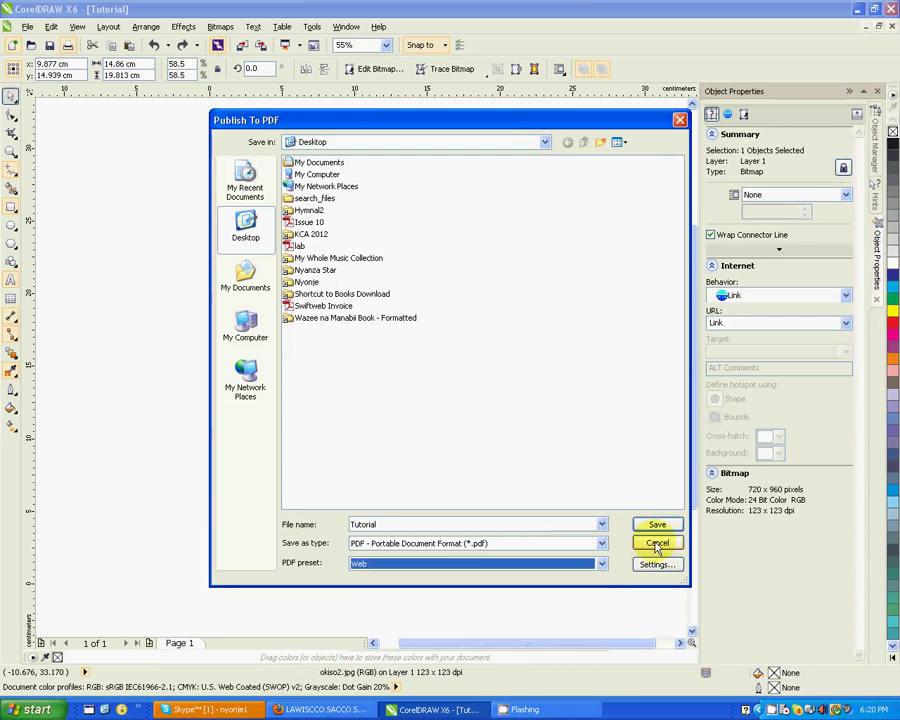
left_click(657, 545)
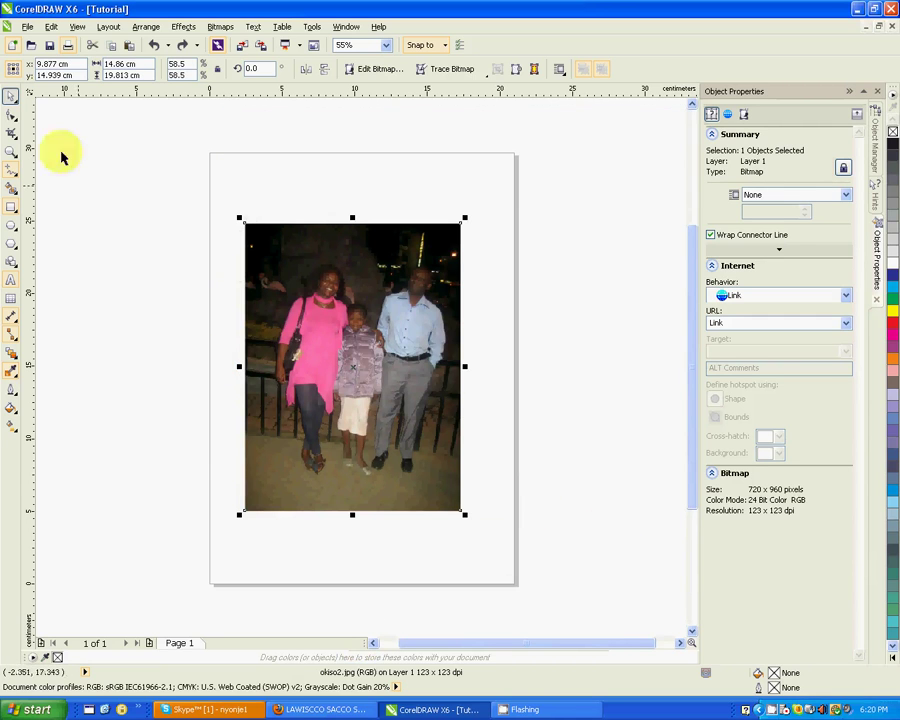
left_click(27, 26)
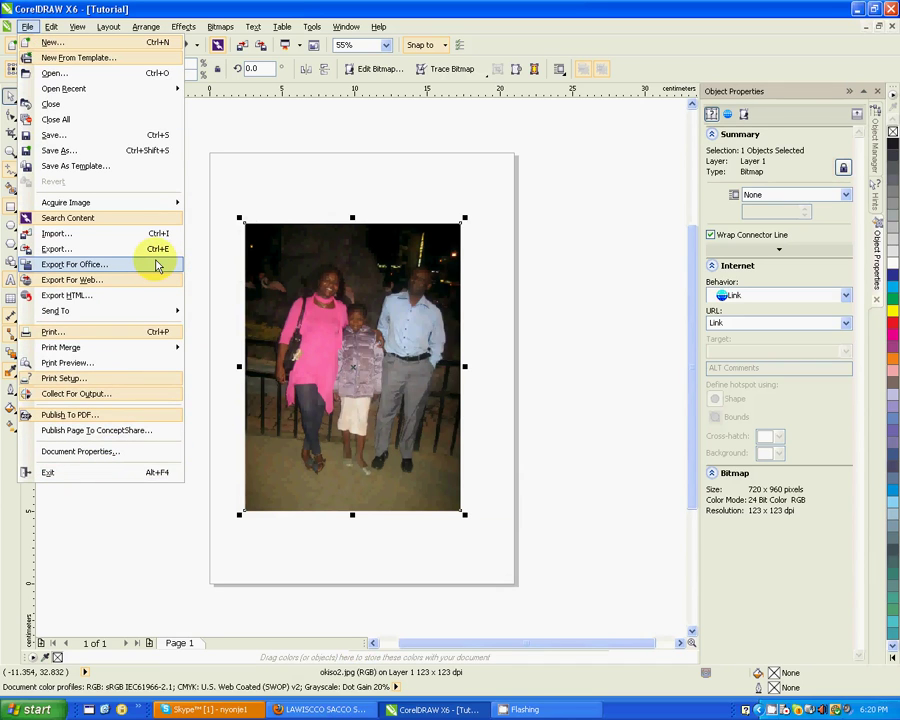
left_click(313, 167)
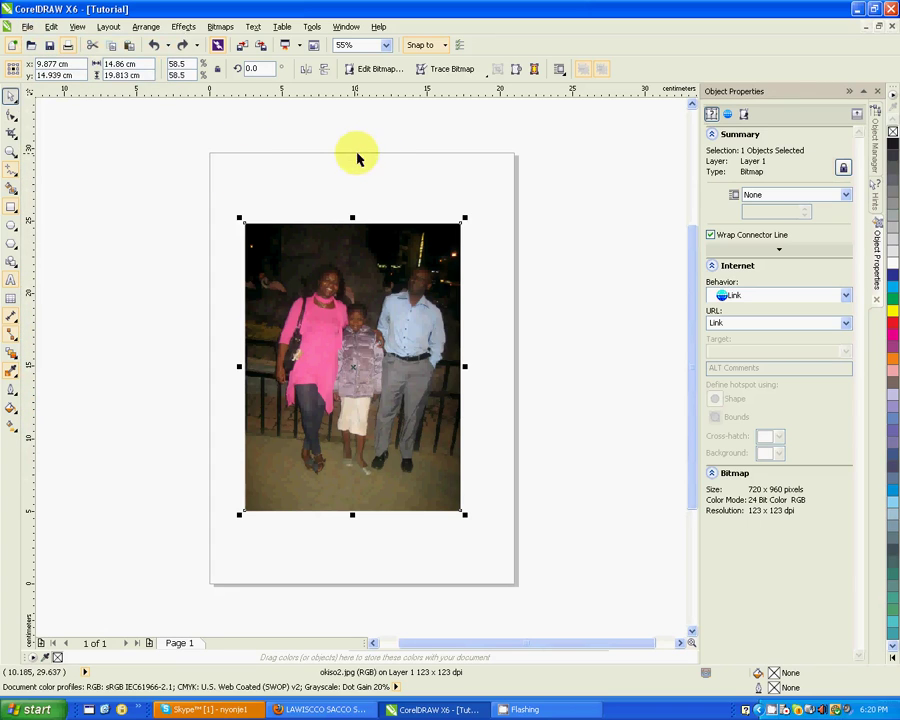